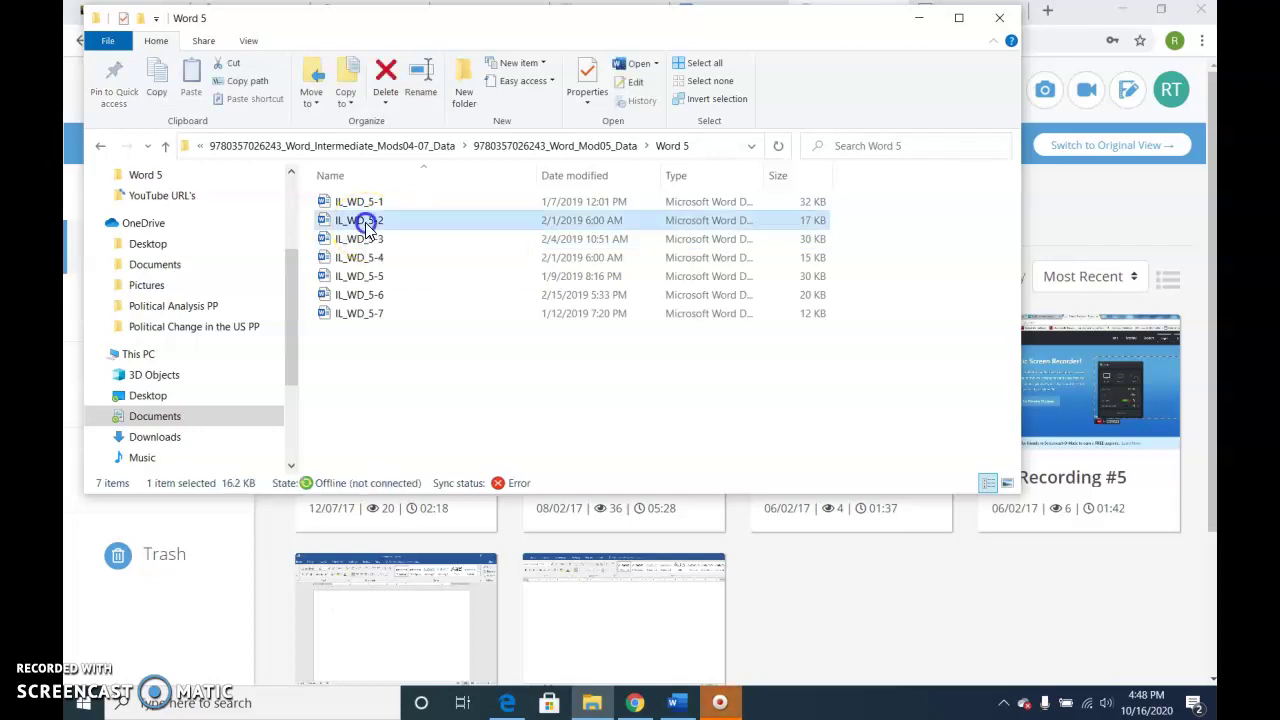
# Step: Open the IL_WD_5-2 document from the Word 5 folder in Word
pyautogui.doubleClick(365, 222)
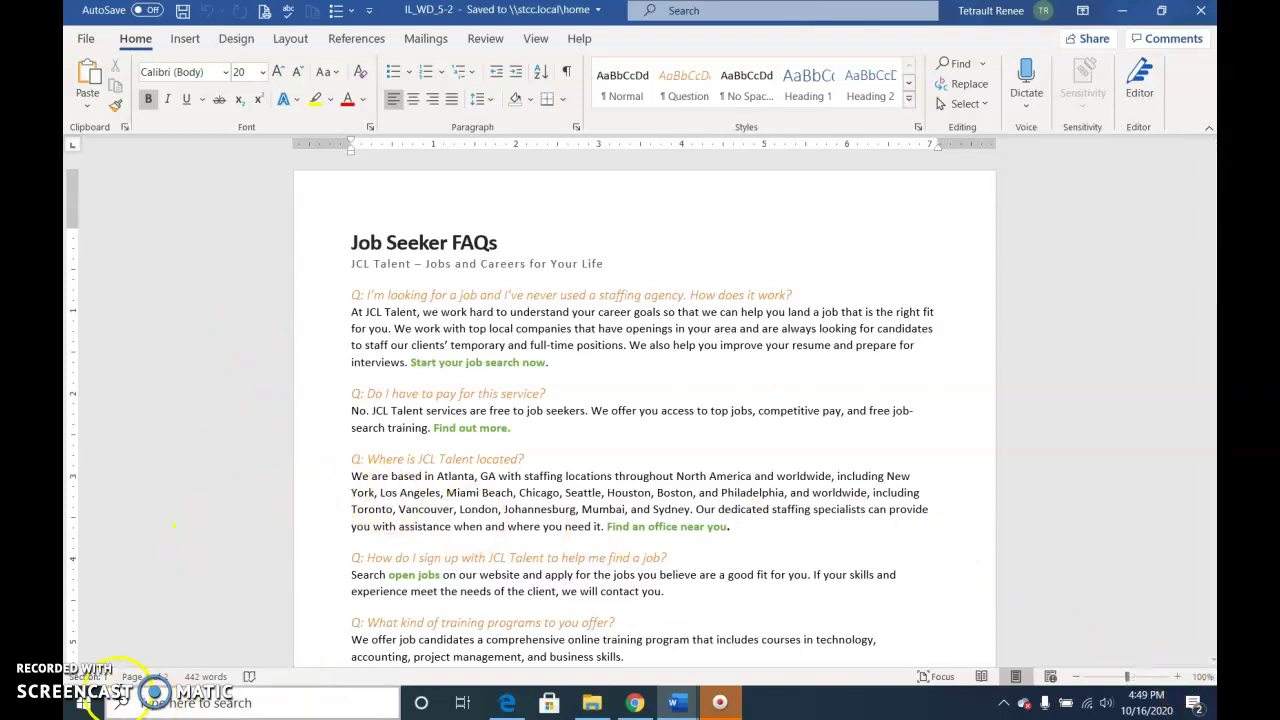
pyautogui.click(82, 702)
pyautogui.click(771, 443)
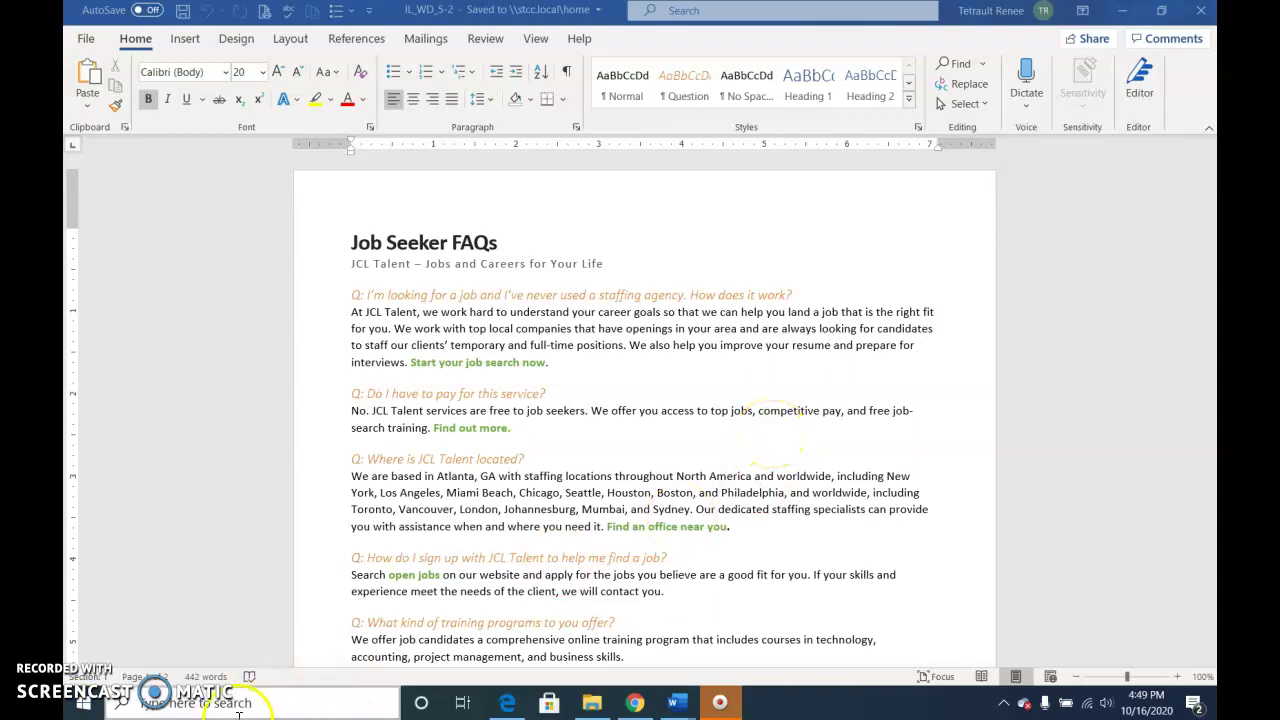
pyautogui.click(469, 240)
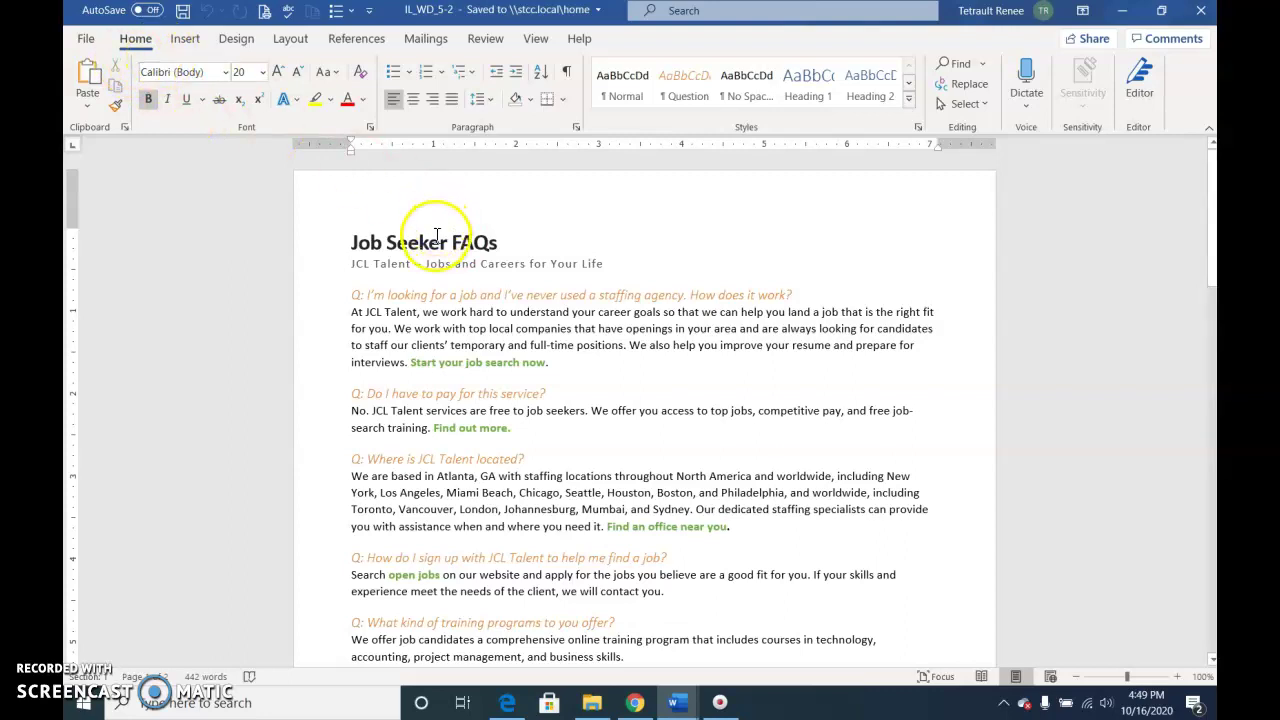
pyautogui.click(440, 240)
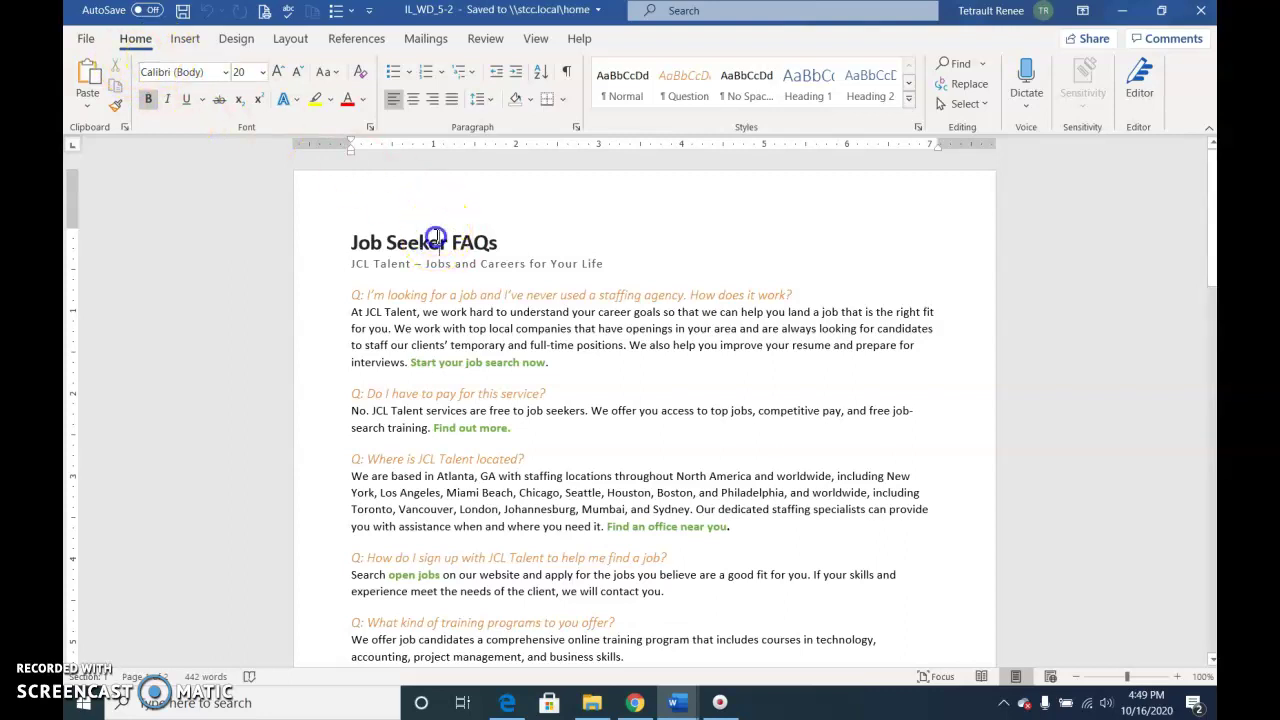
pyautogui.click(488, 262)
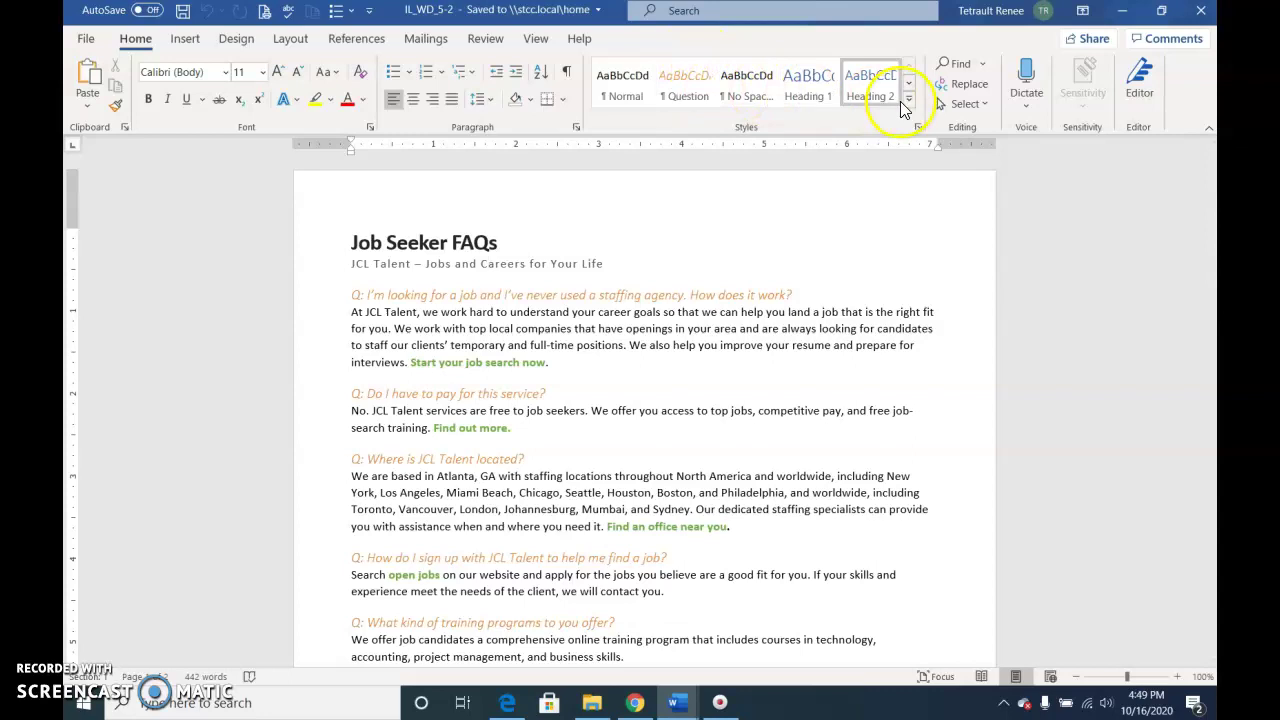
pyautogui.click(908, 99)
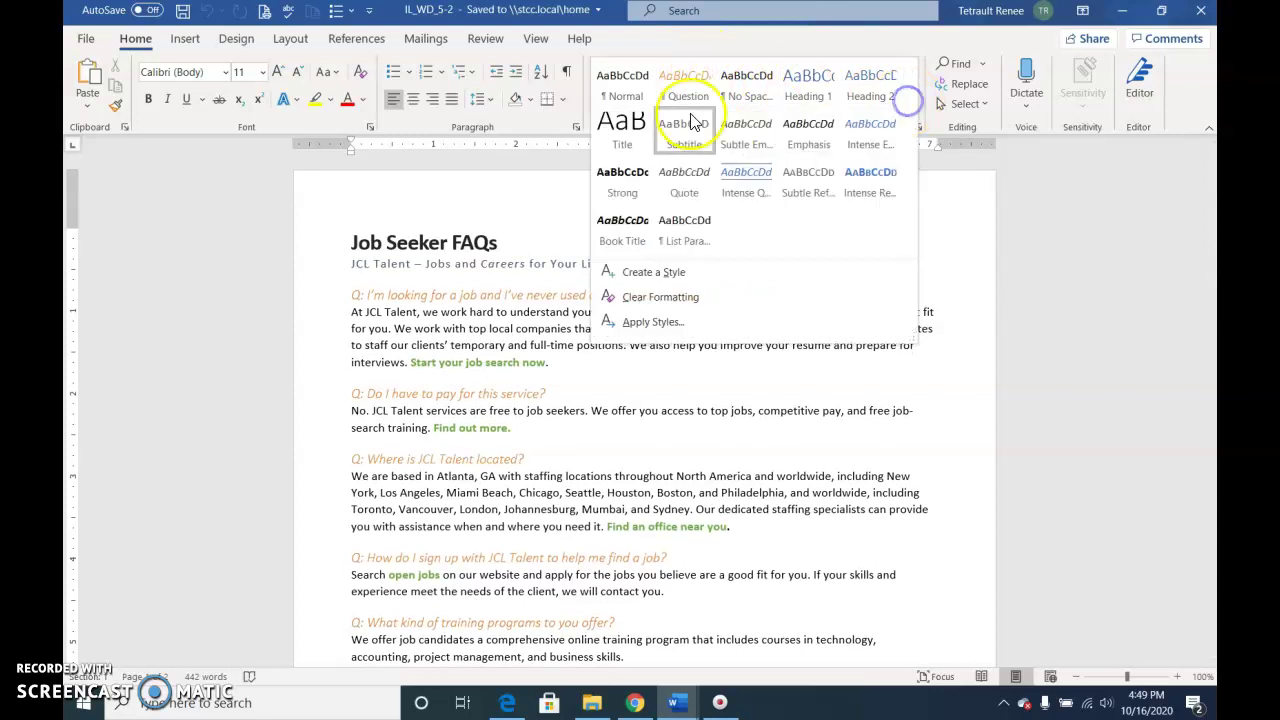
pyautogui.click(460, 297)
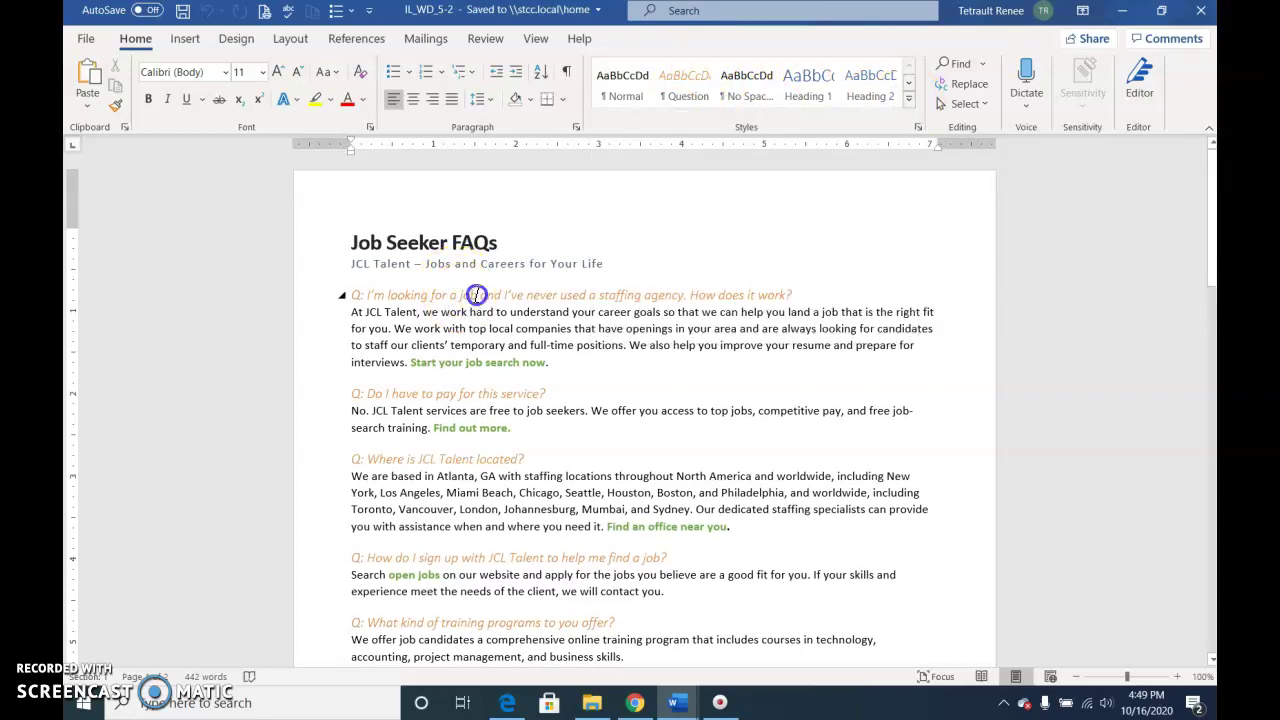
pyautogui.click(578, 321)
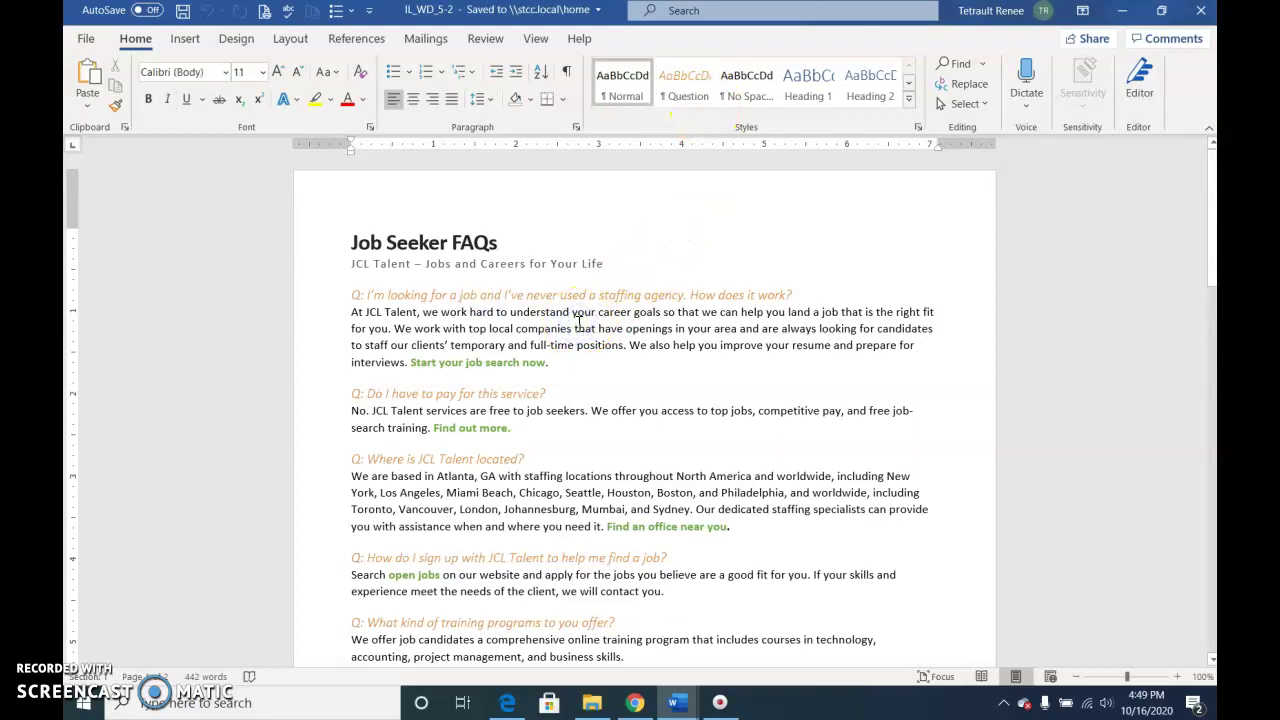
pyautogui.click(514, 393)
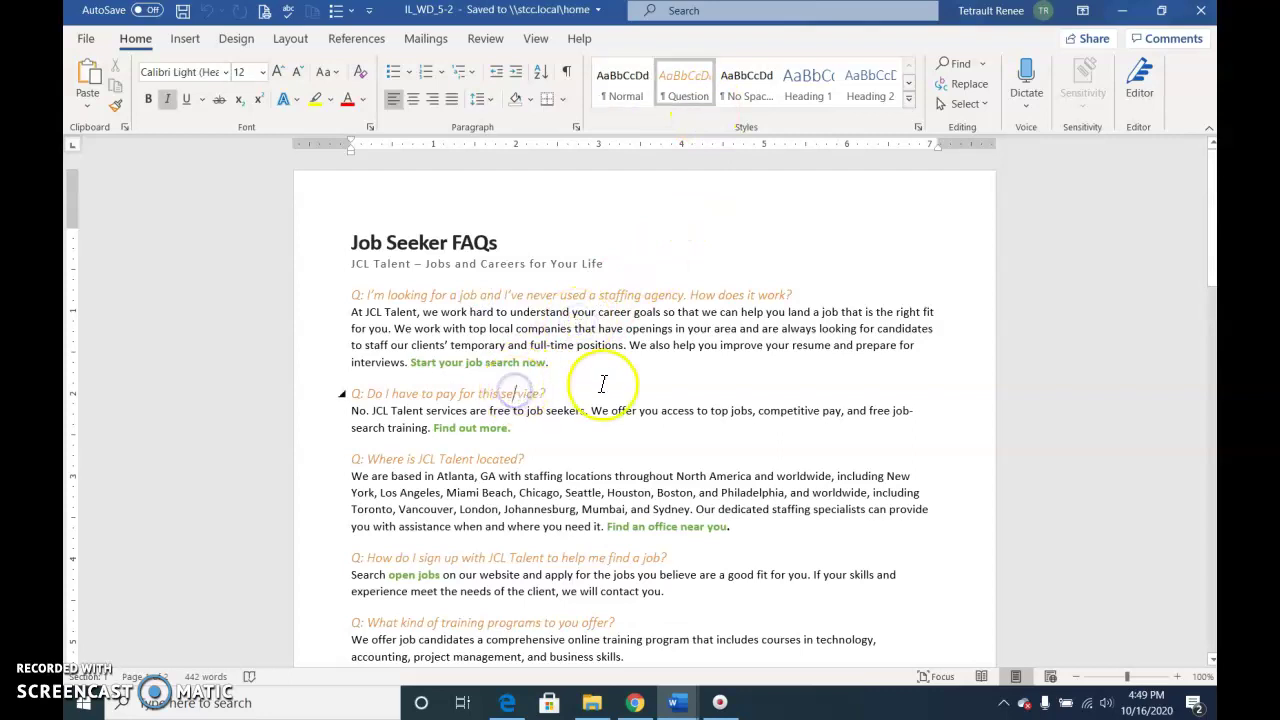
pyautogui.click(513, 490)
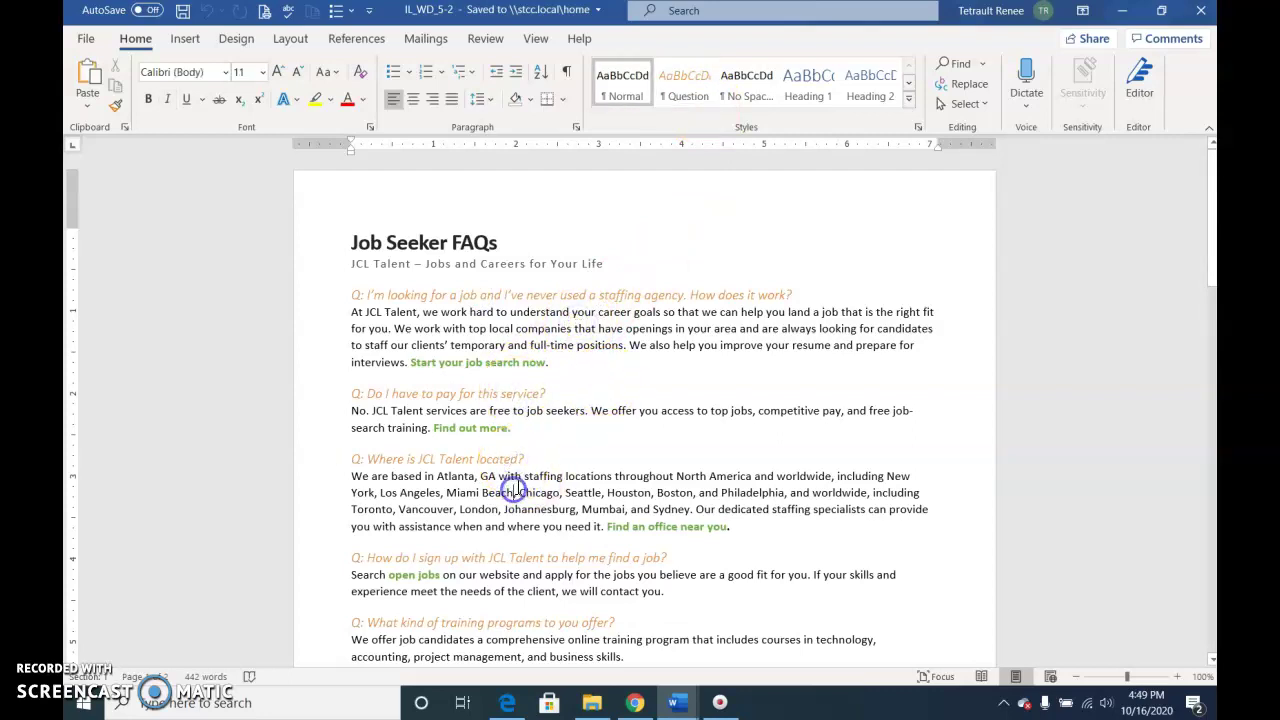
# Step: Show both pages side by side in Multiple Pages view and apply the custom FAQ theme
pyautogui.click(535, 42)
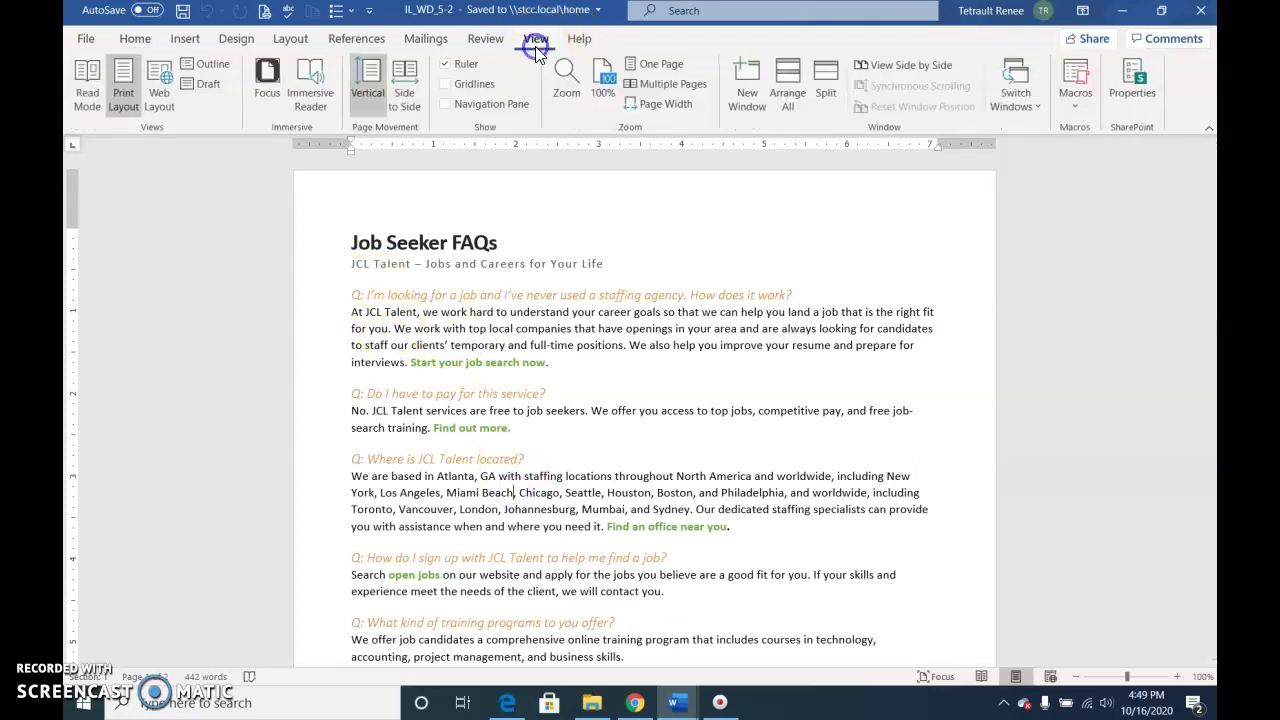
pyautogui.click(662, 84)
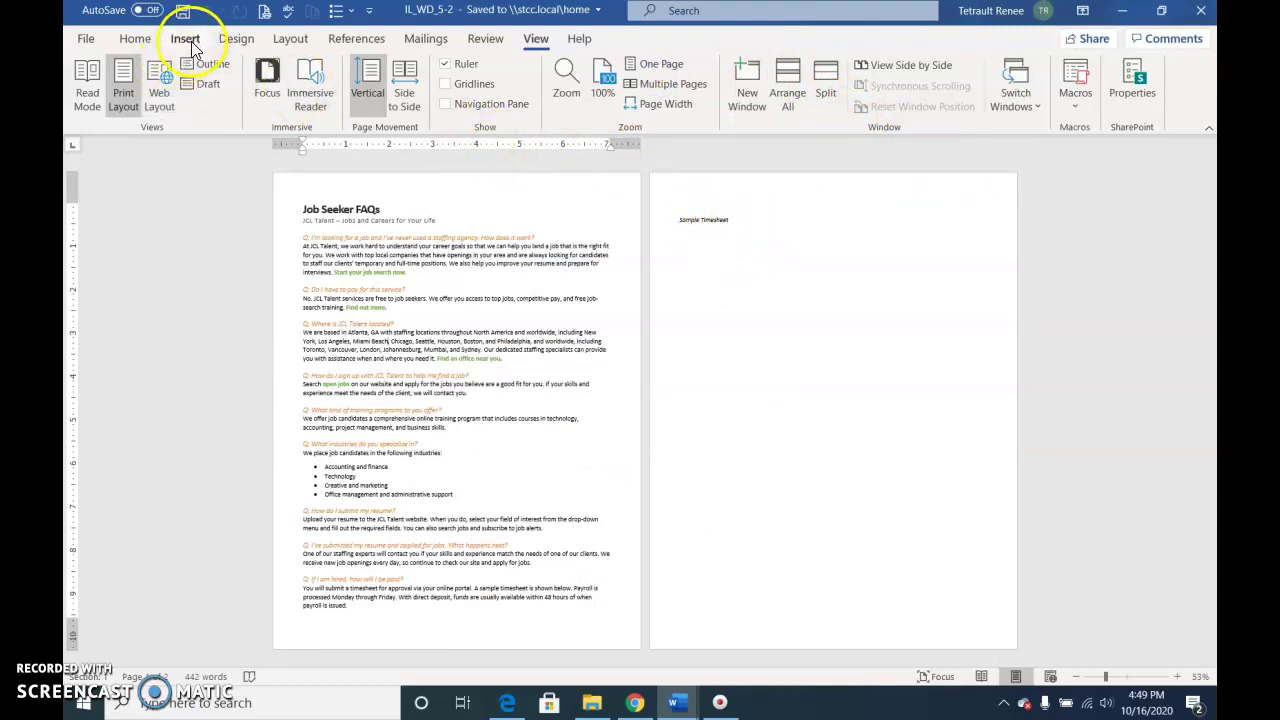
pyautogui.click(228, 40)
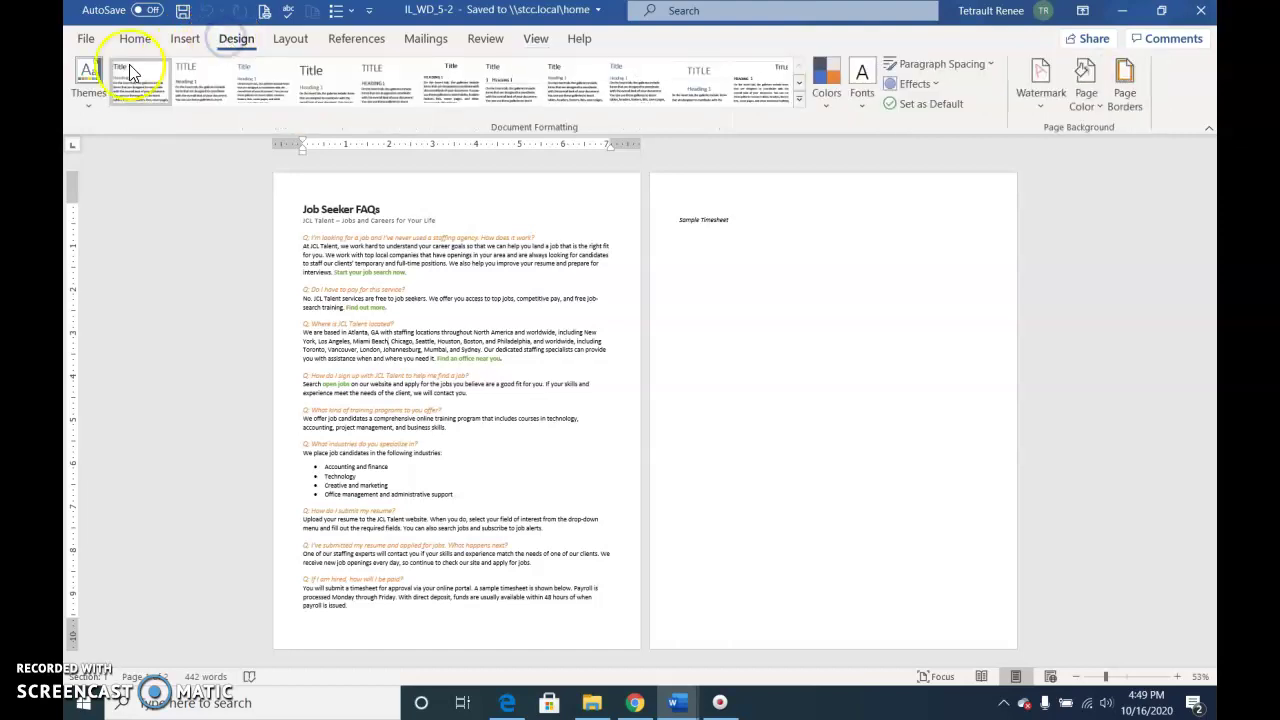
pyautogui.click(88, 80)
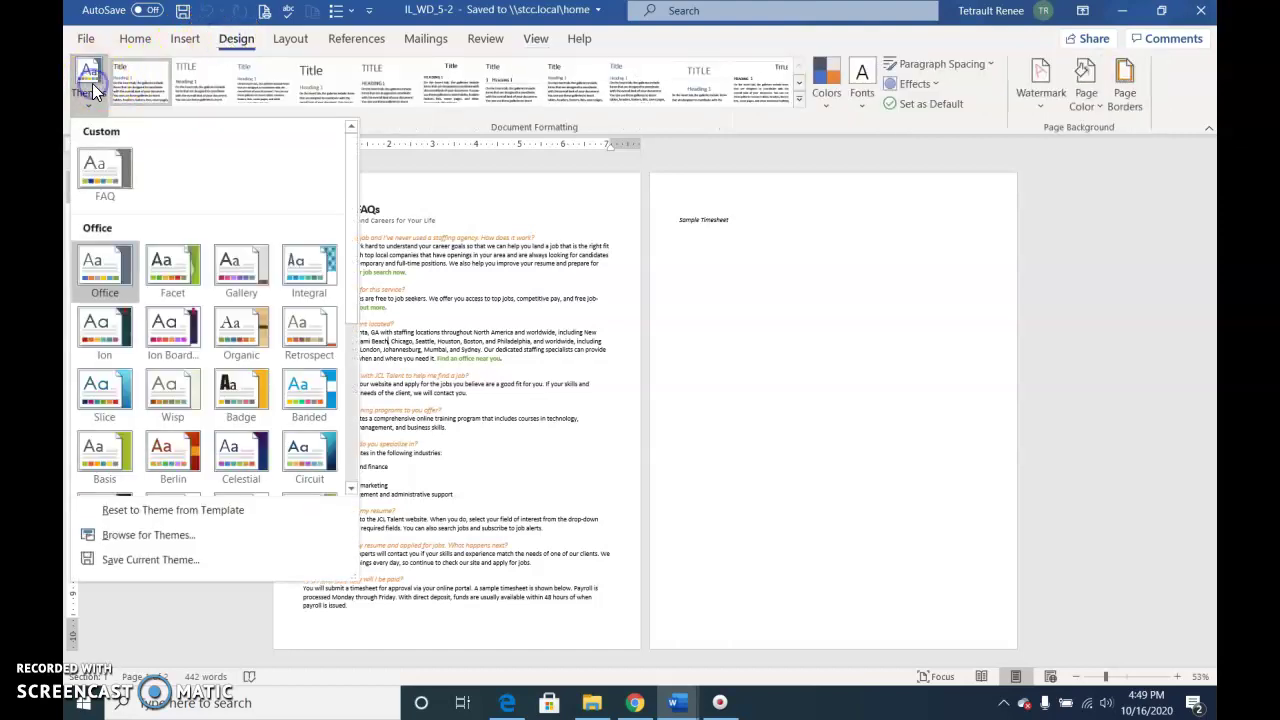
pyautogui.click(100, 170)
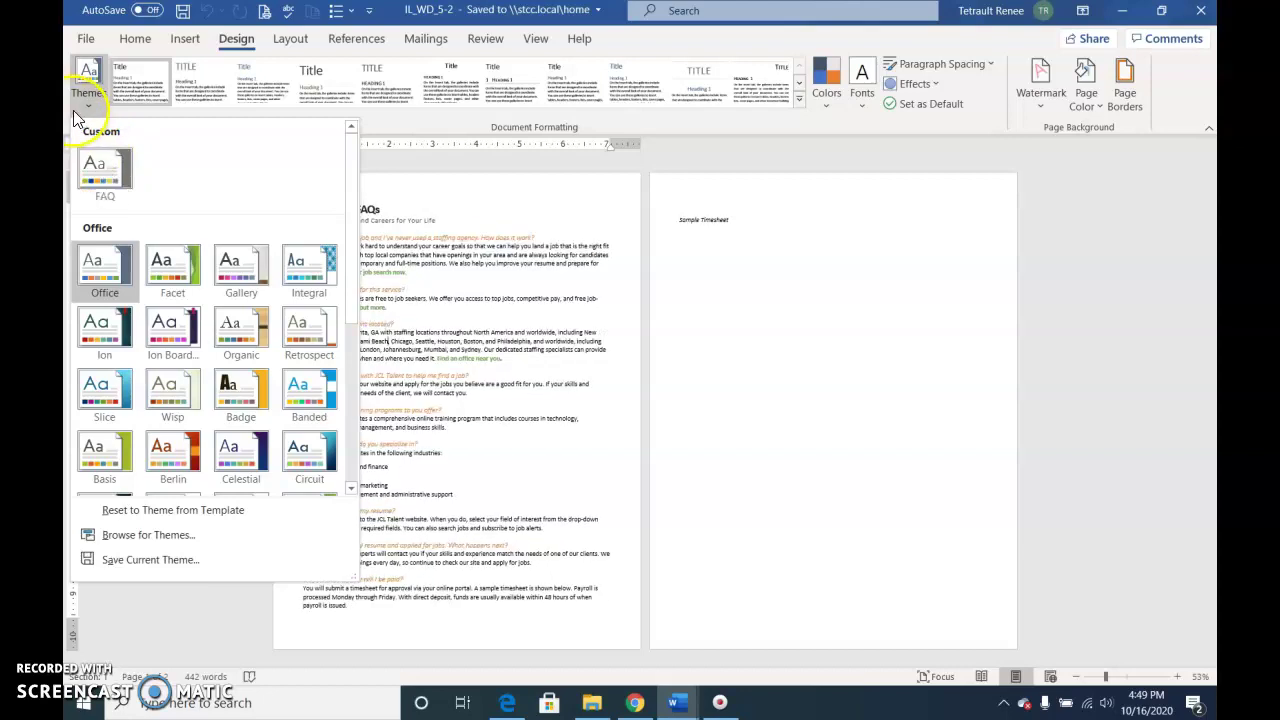
pyautogui.click(95, 168)
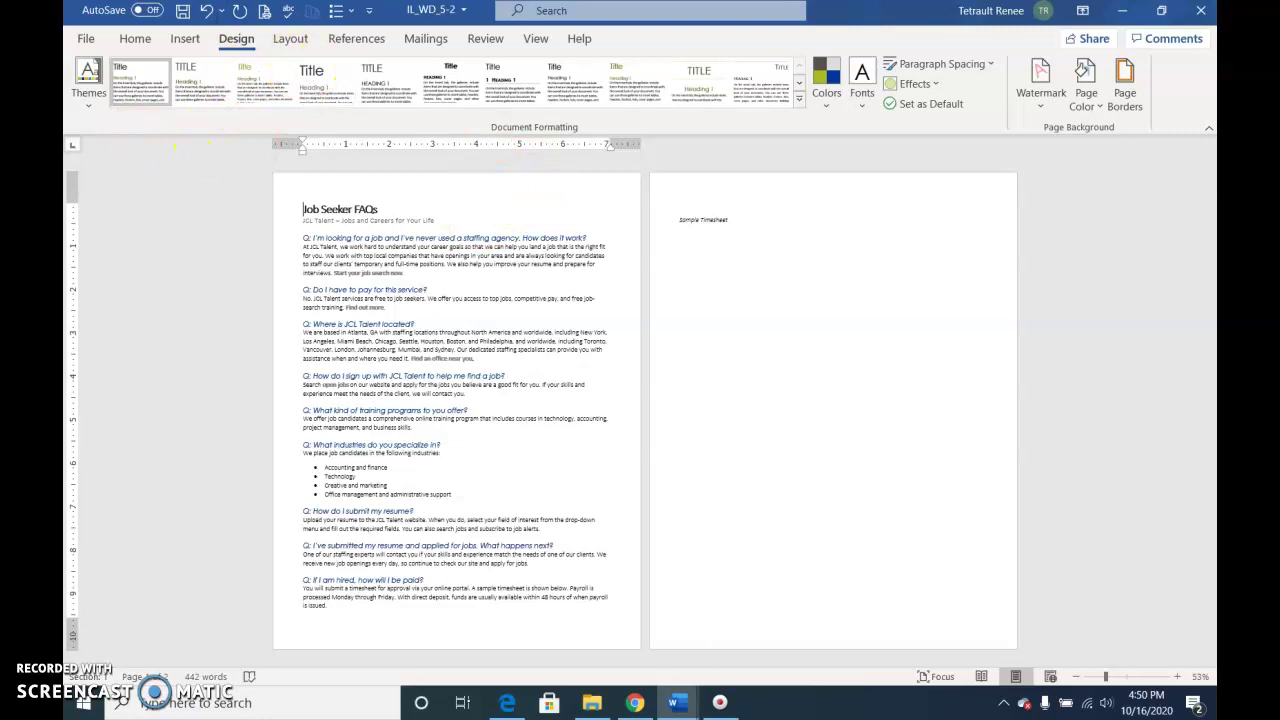
# Step: Insert the JCL Logo Quick Part at the top right of page 1
pyautogui.click(185, 38)
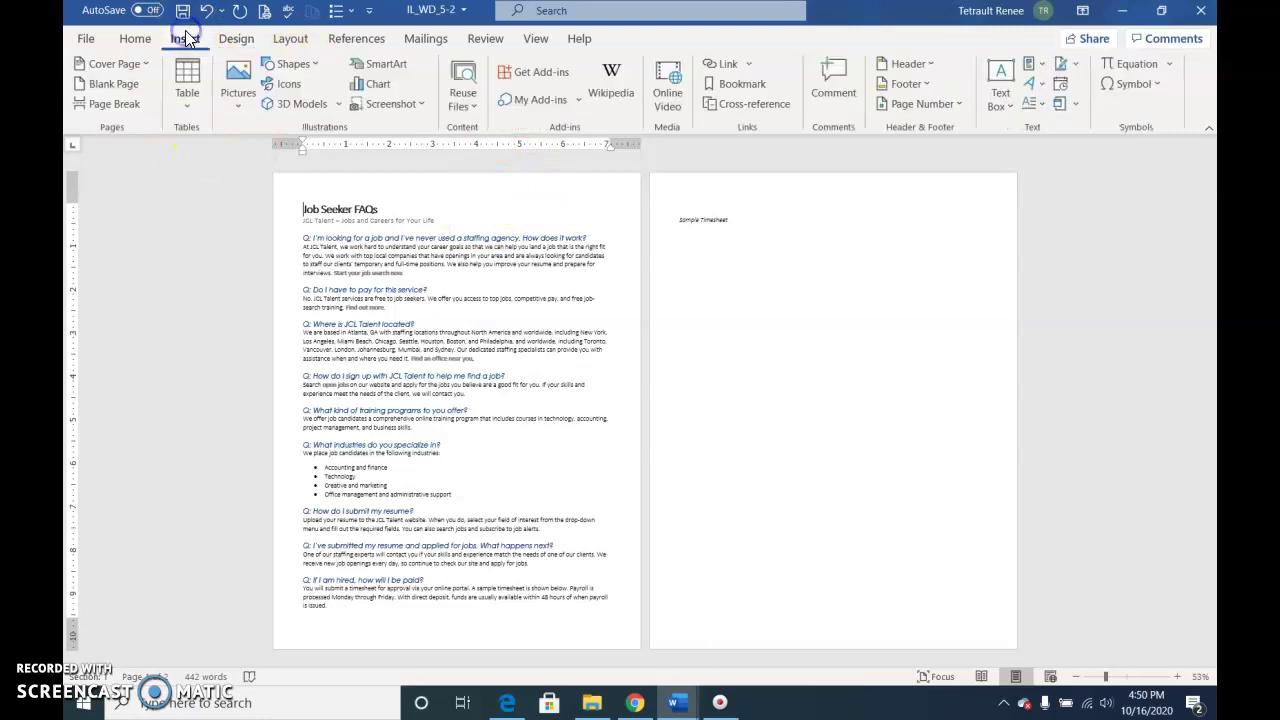
pyautogui.click(1034, 64)
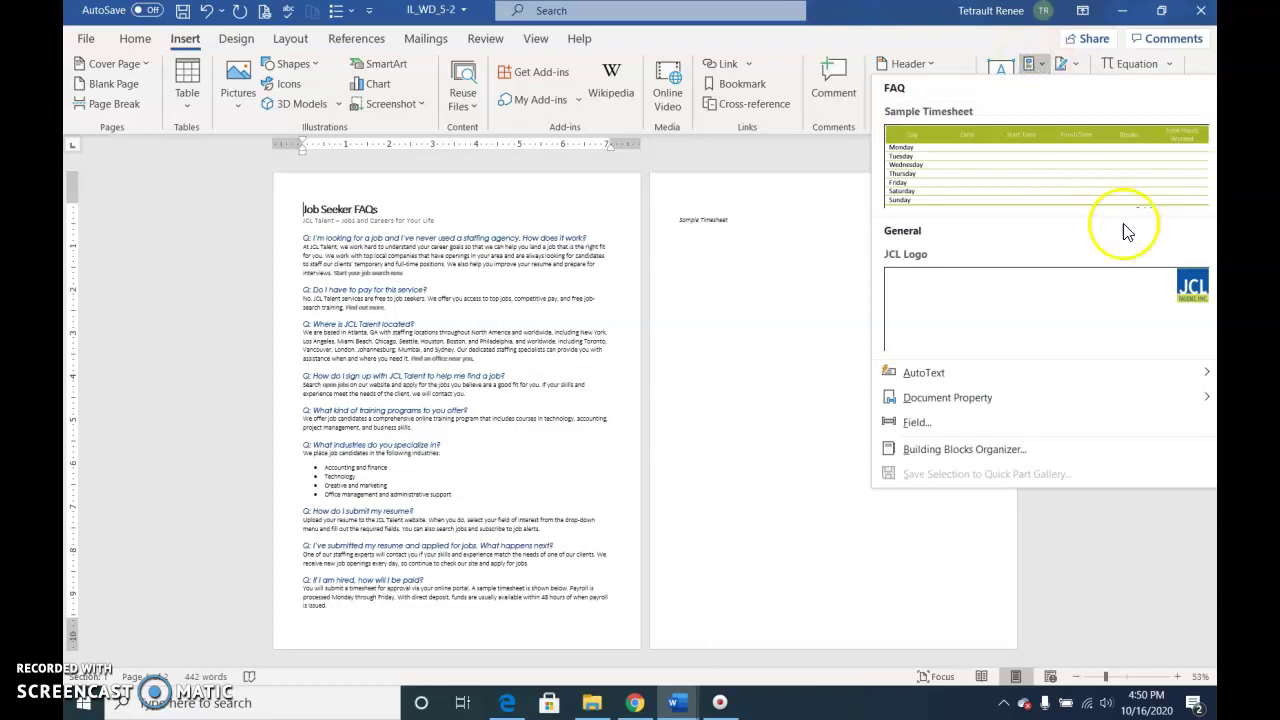
pyautogui.click(1099, 308)
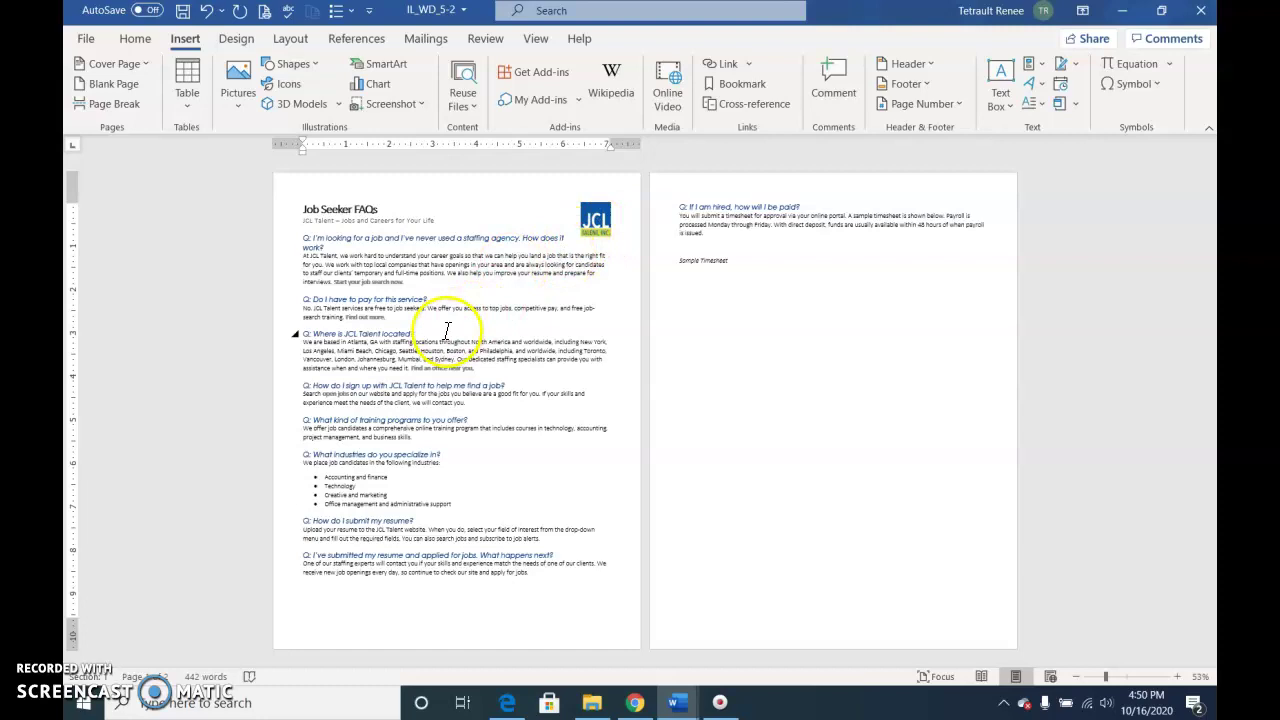
# Step: Insert the Sample Timesheet Quick Part at the end of page 2
pyautogui.hotkey('ctrl', 'End')
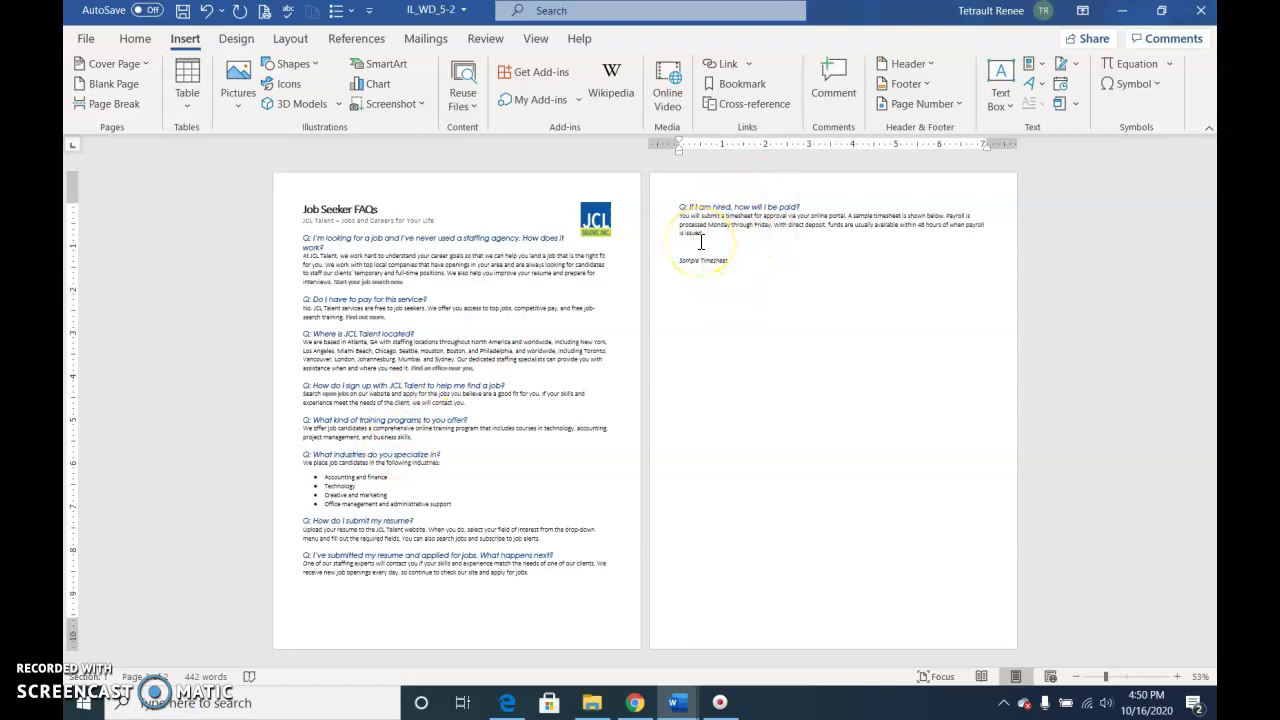
pyautogui.click(1028, 63)
pyautogui.click(1031, 193)
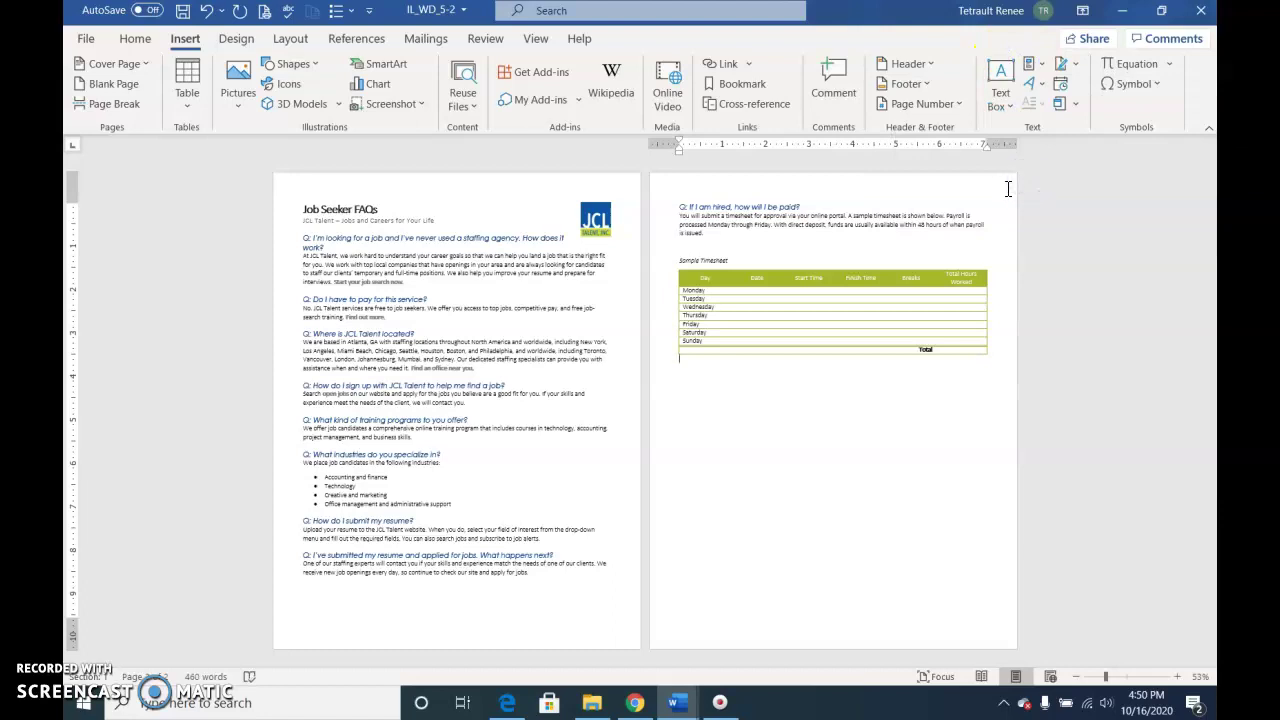
pyautogui.click(413, 317)
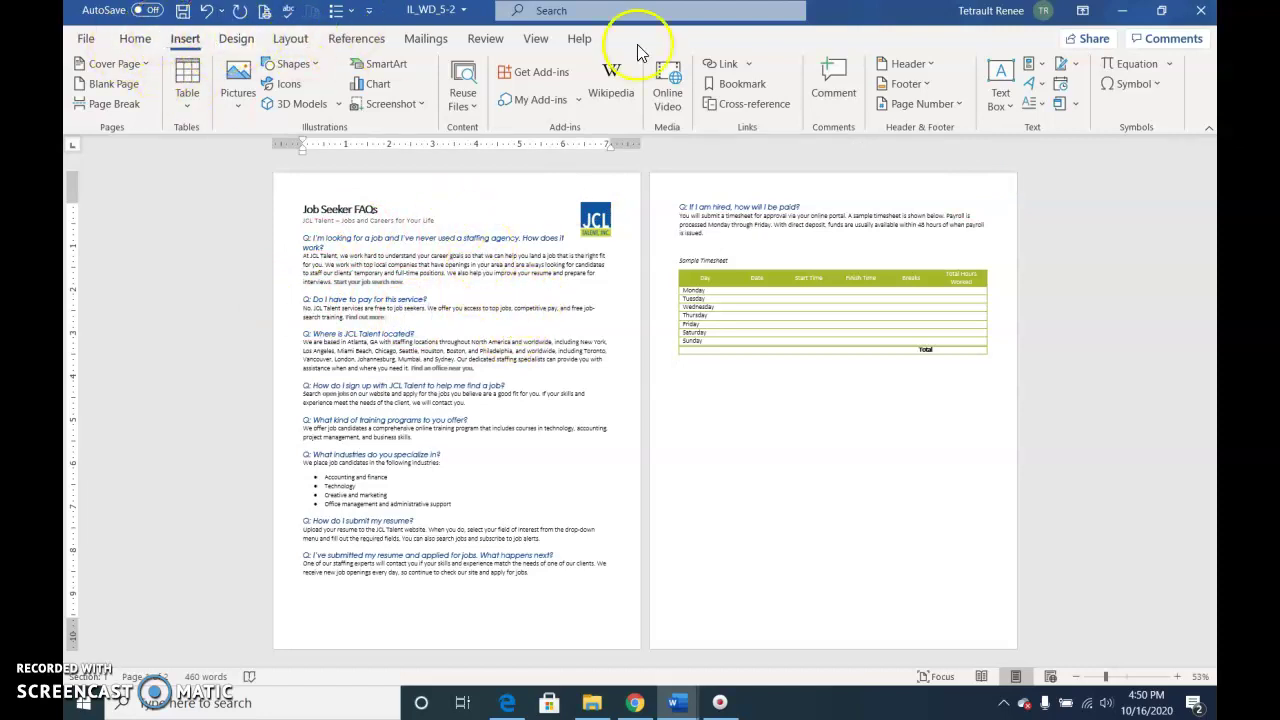
# Step: Add the FAQ Header from the General section of the Header gallery to every page
pyautogui.click(907, 66)
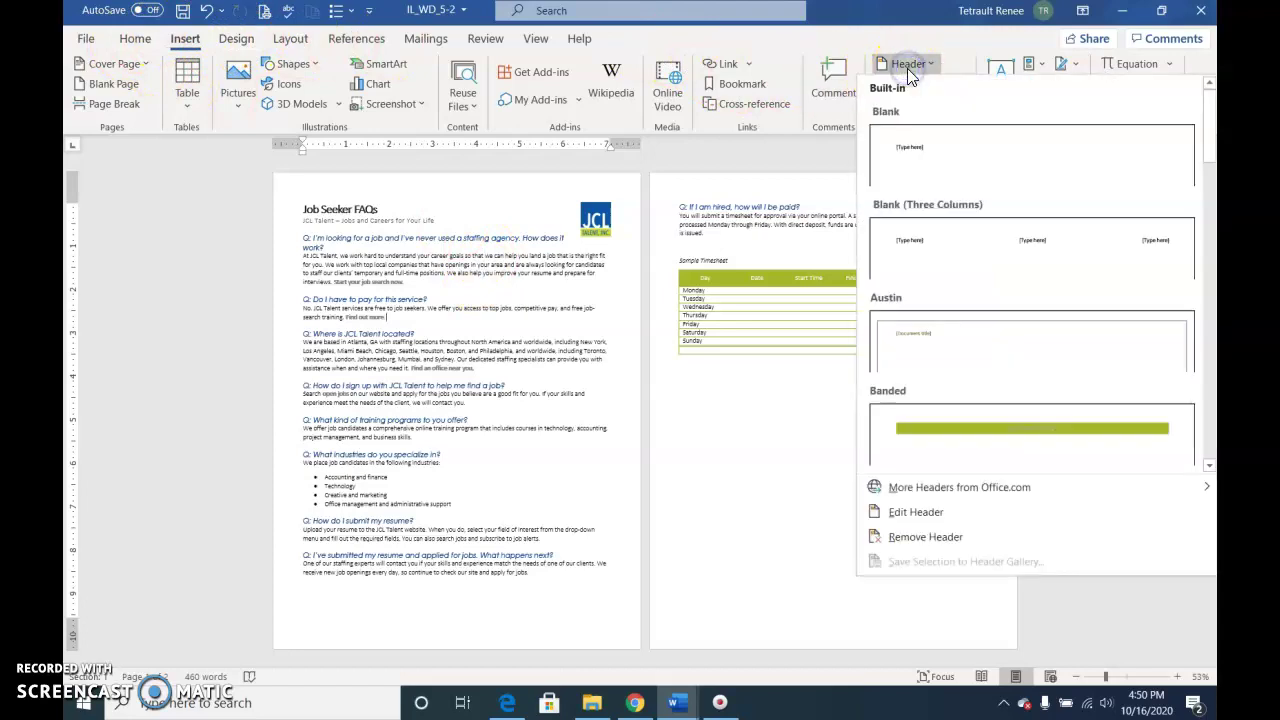
pyautogui.scroll(-10, 990, 360)
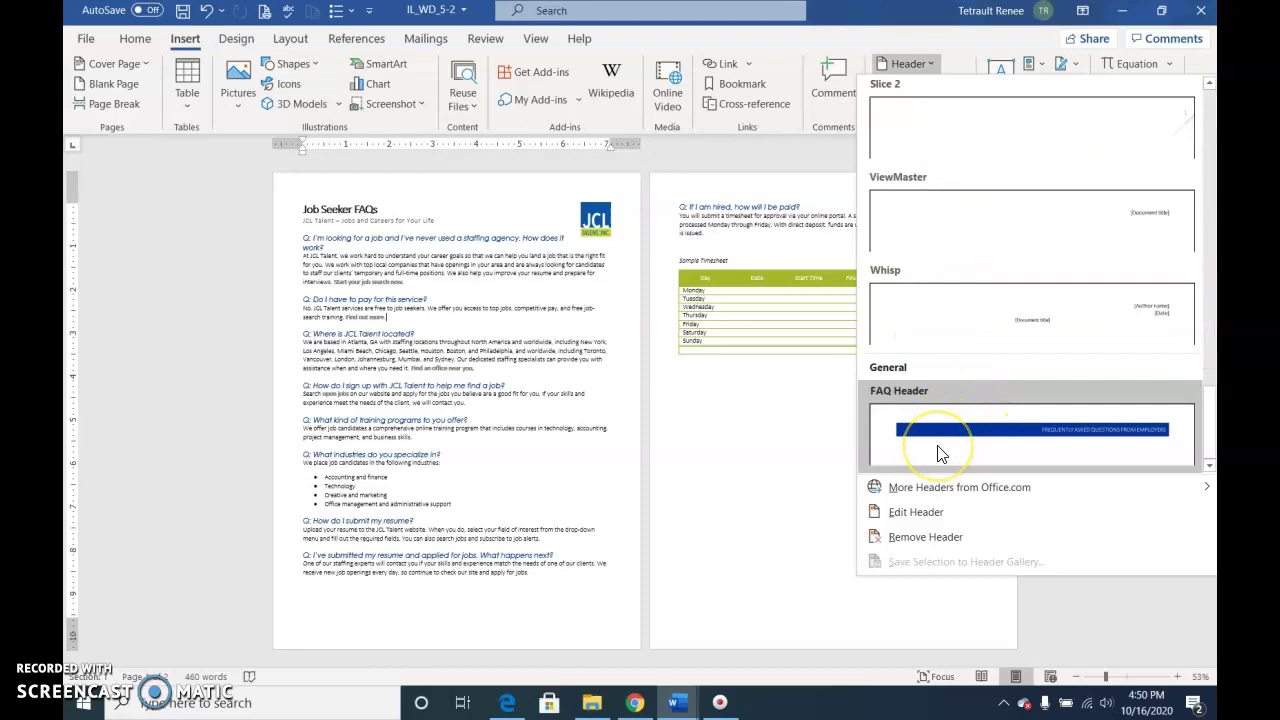
pyautogui.click(938, 449)
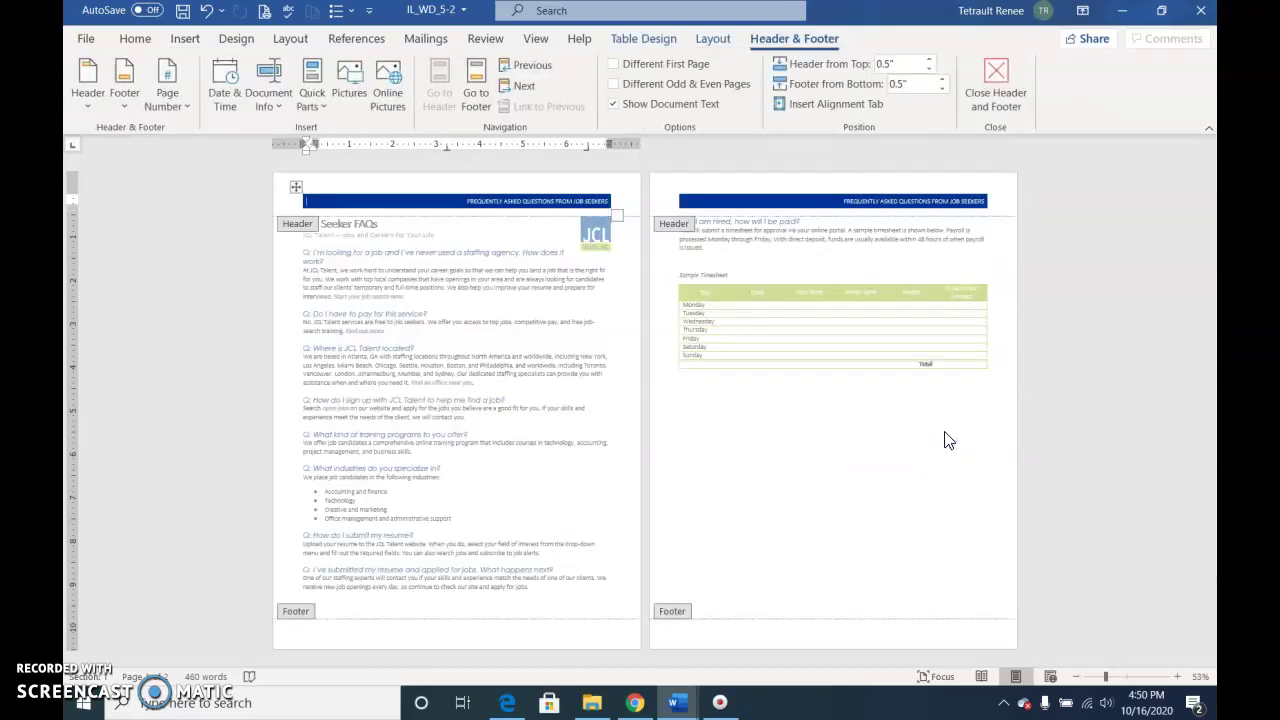
pyautogui.click(889, 396)
# Step: Add the FAQ Footer with company name and page number to both pages
pyautogui.click(124, 80)
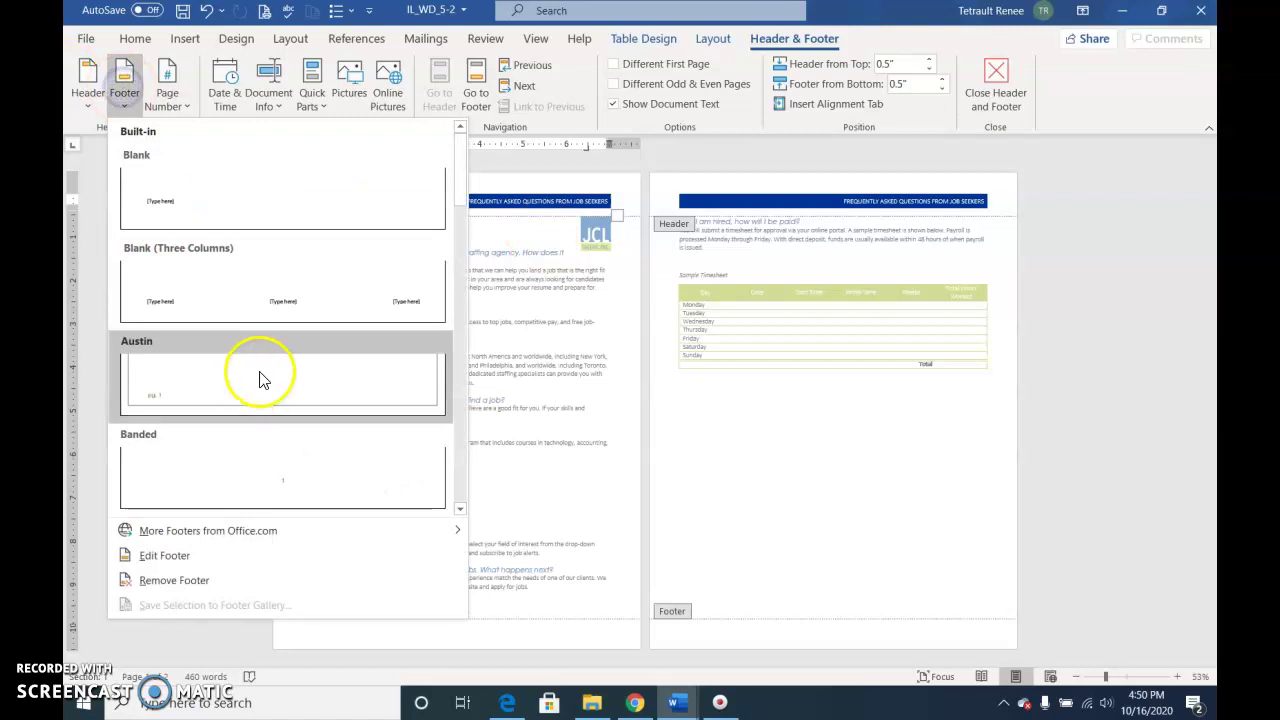
pyautogui.scroll(-8, 258, 380)
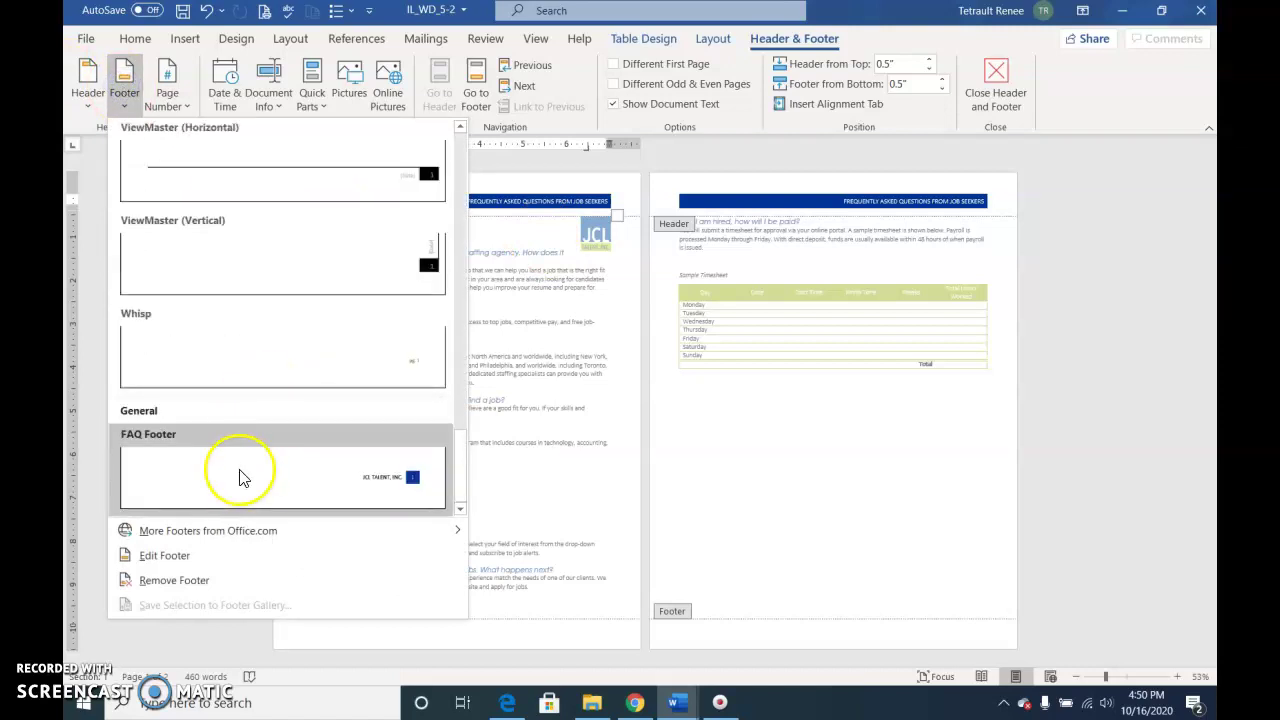
pyautogui.click(240, 477)
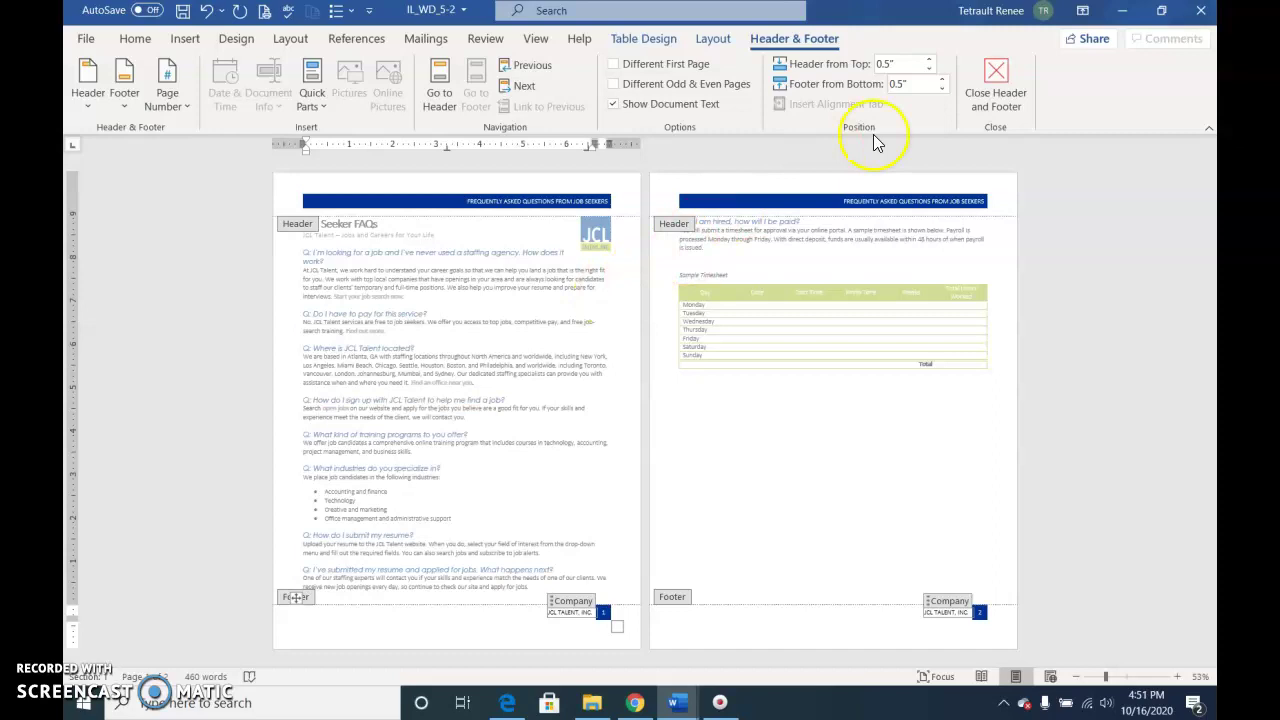
# Step: Close header and footer editing and put the cursor back in the FAQ body text
pyautogui.click(1010, 62)
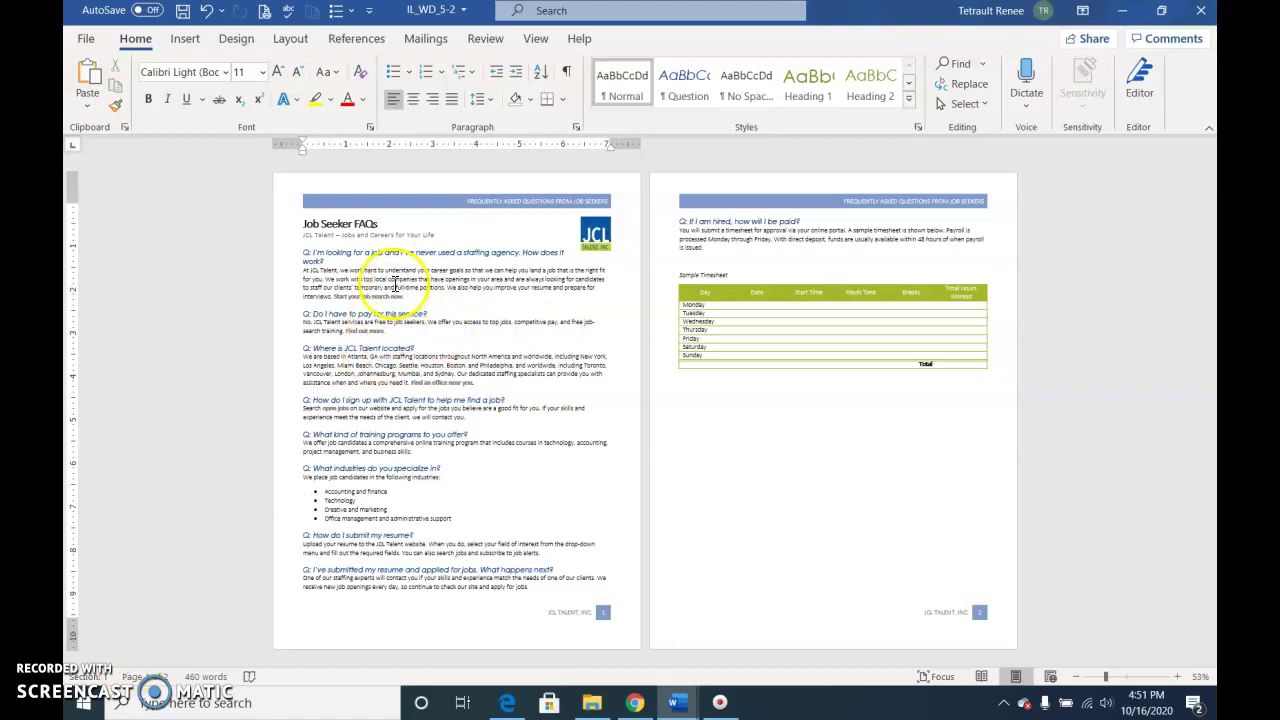
pyautogui.click(304, 352)
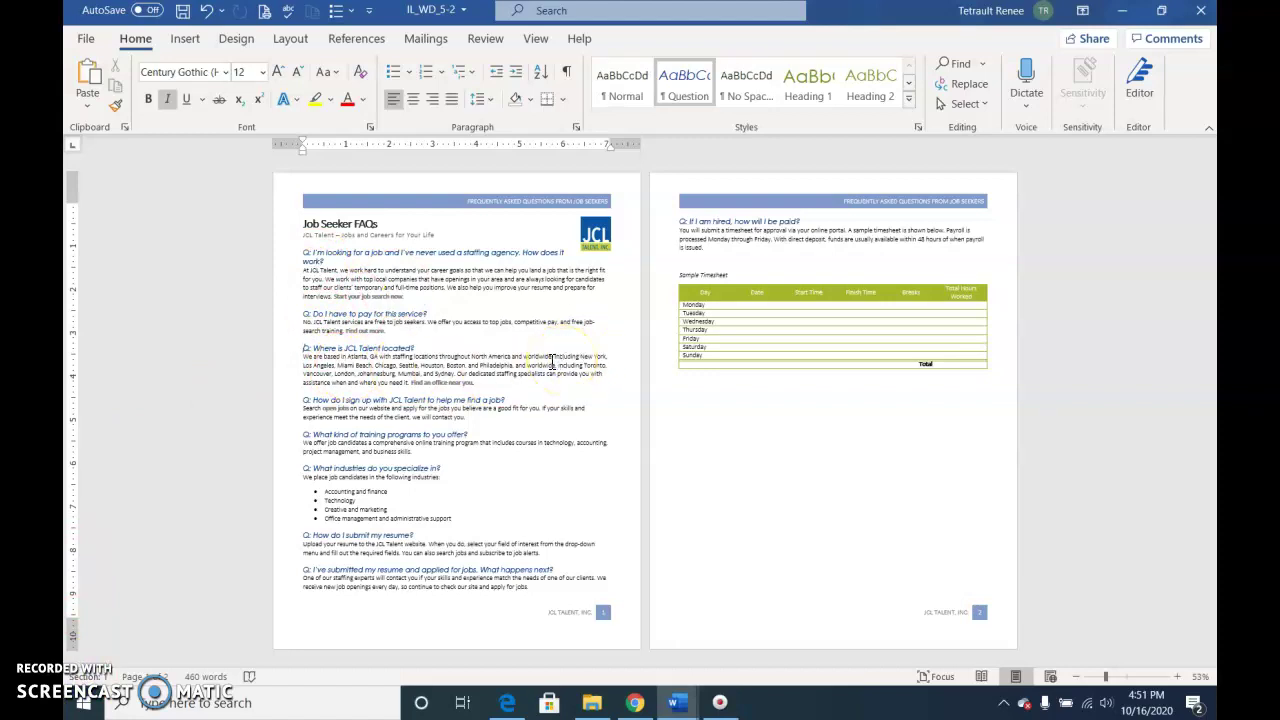
# Step: Open the Building Blocks Organizer from Quick Parts on the Insert tab
pyautogui.click(190, 40)
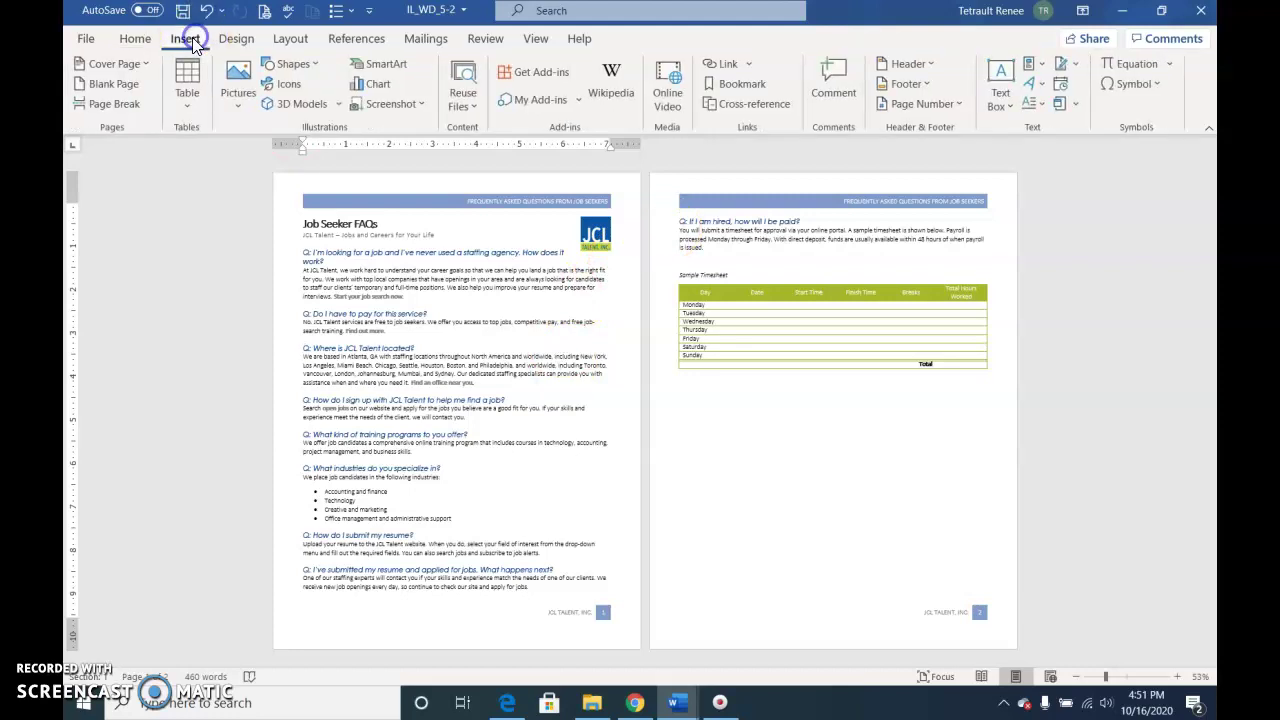
pyautogui.click(1031, 63)
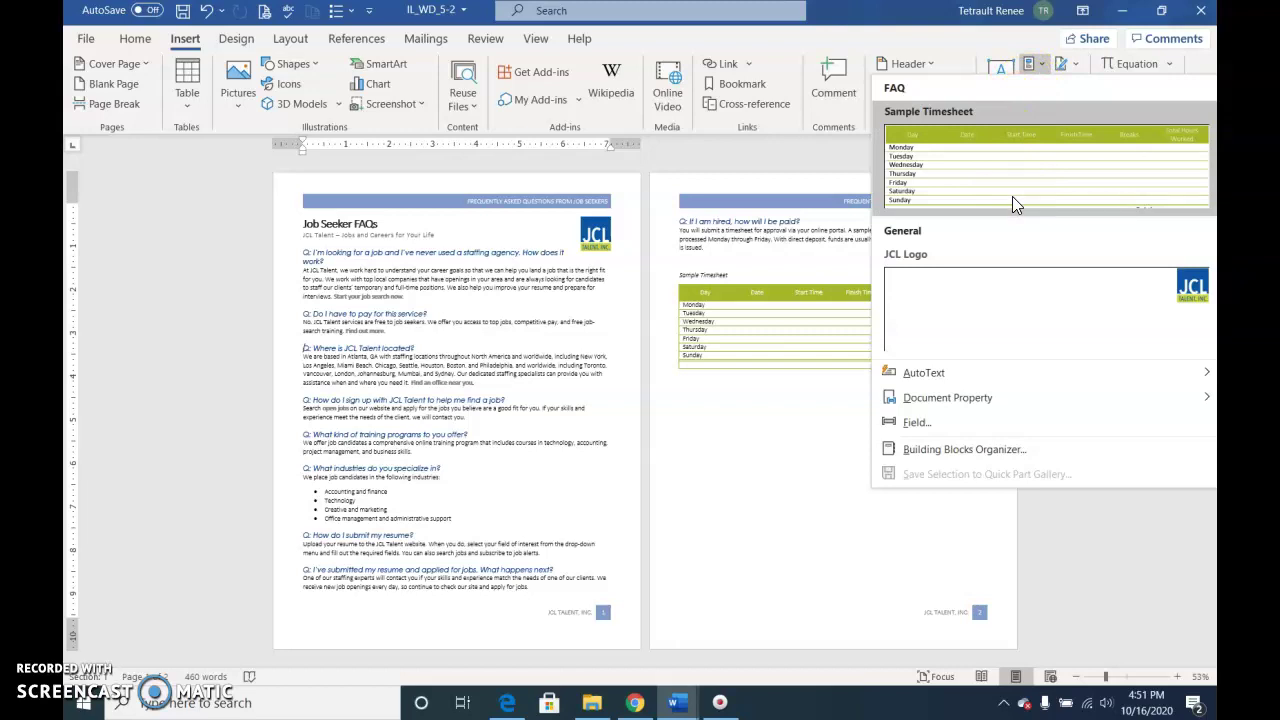
pyautogui.click(1014, 452)
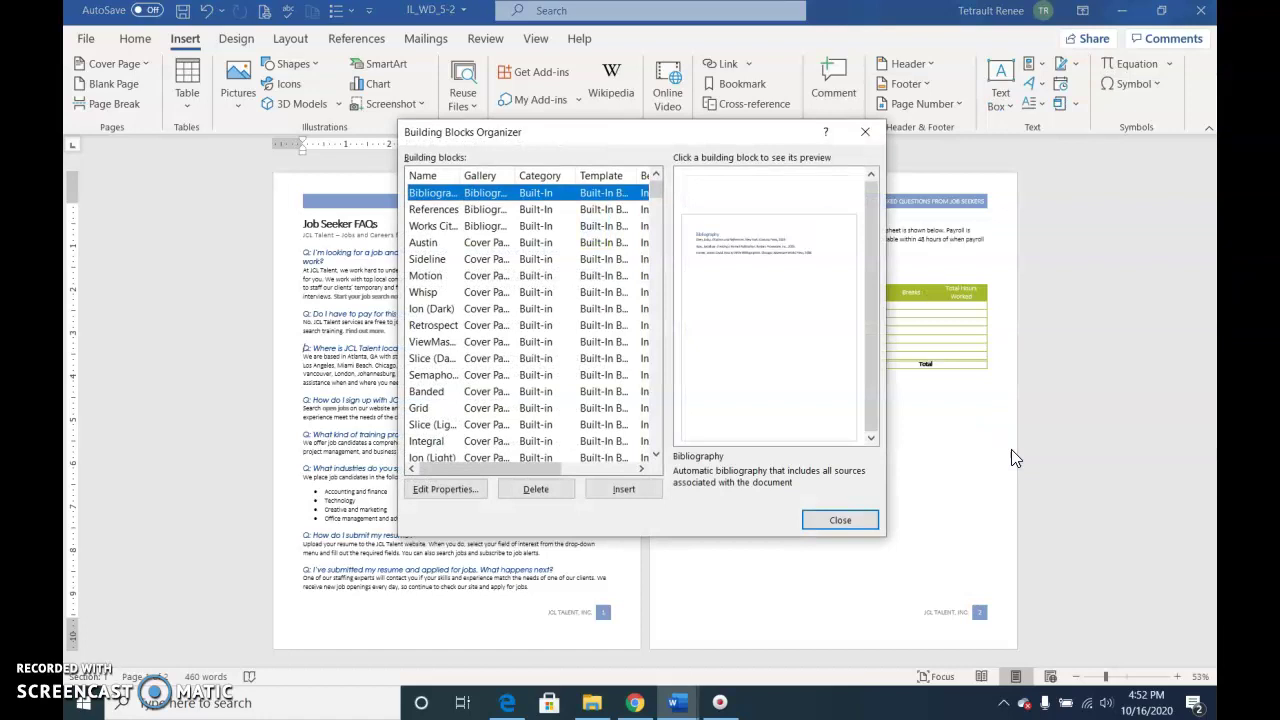
# Step: Sort the building blocks by Category, then select and insert the FAQ Sidebar
pyautogui.click(555, 178)
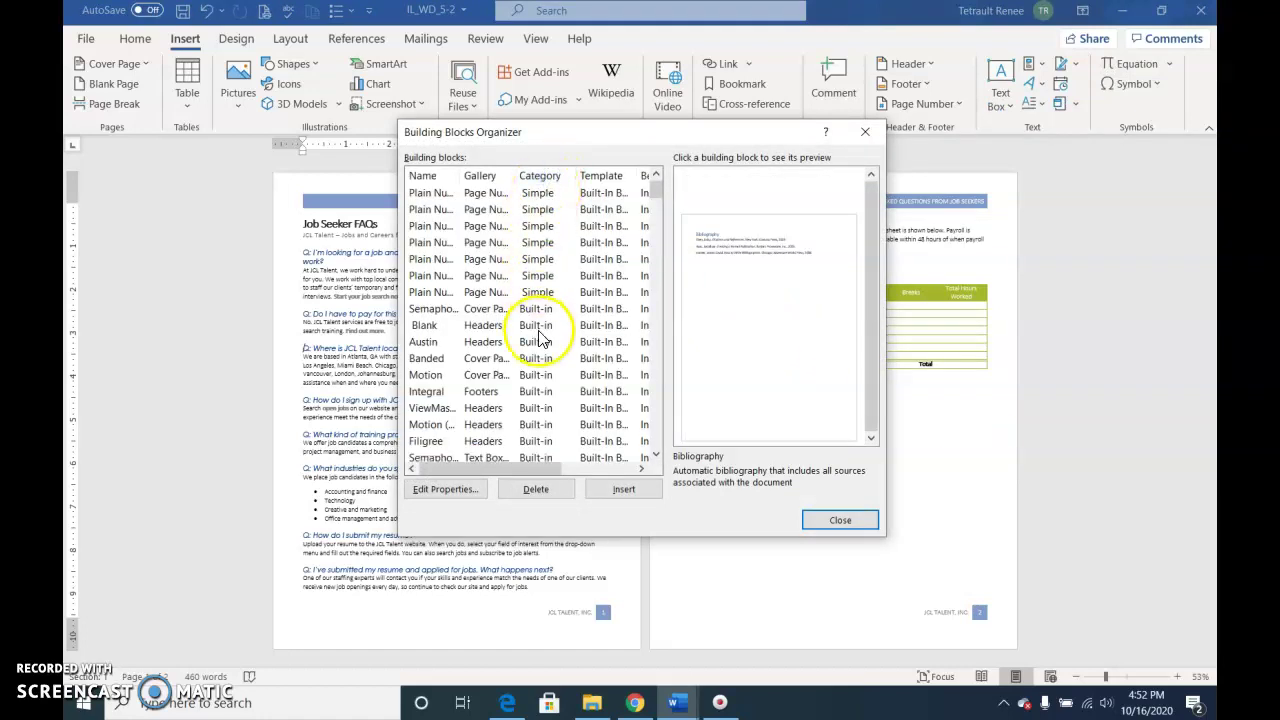
pyautogui.scroll(-2, 545, 330)
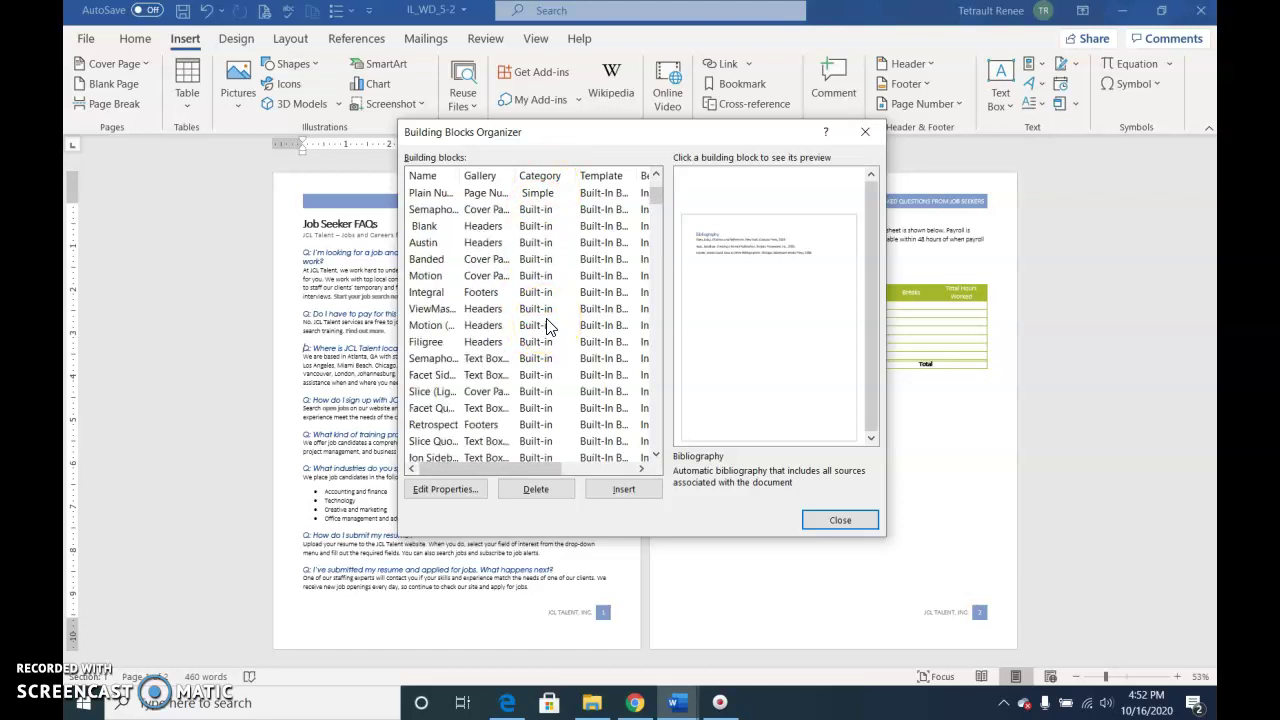
pyautogui.scroll(-5, 547, 326)
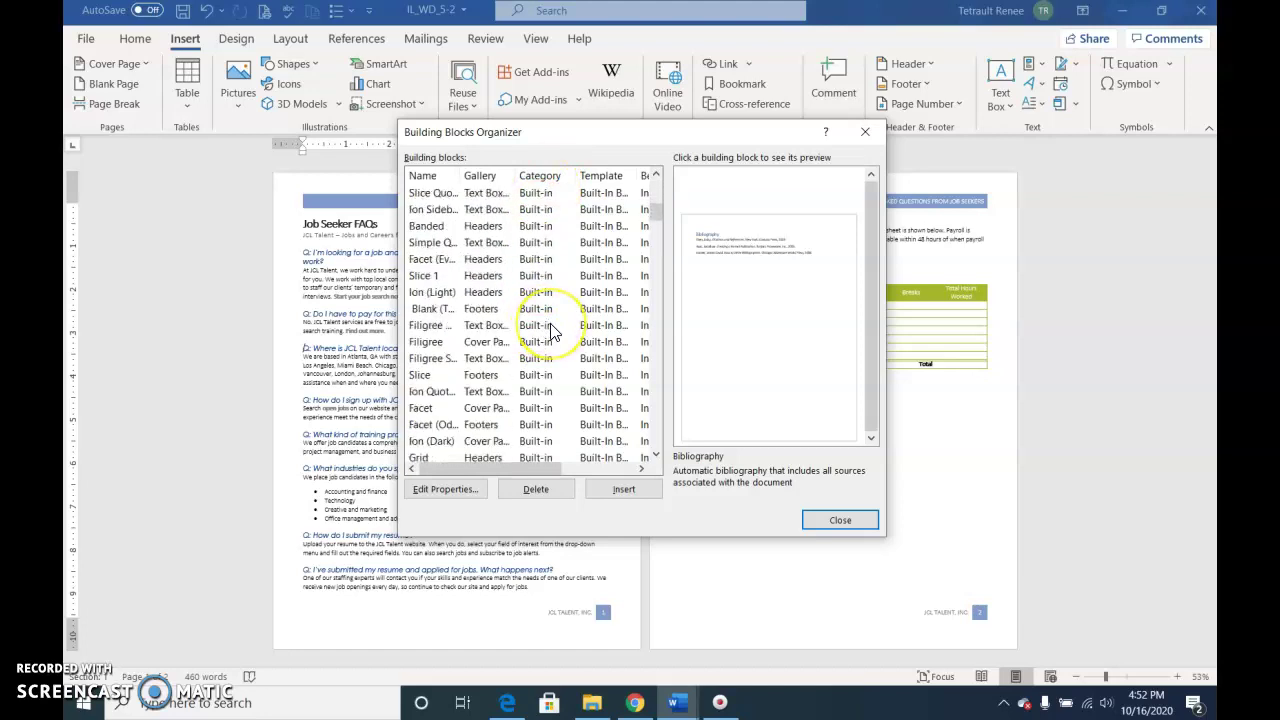
pyautogui.scroll(-5, 550, 330)
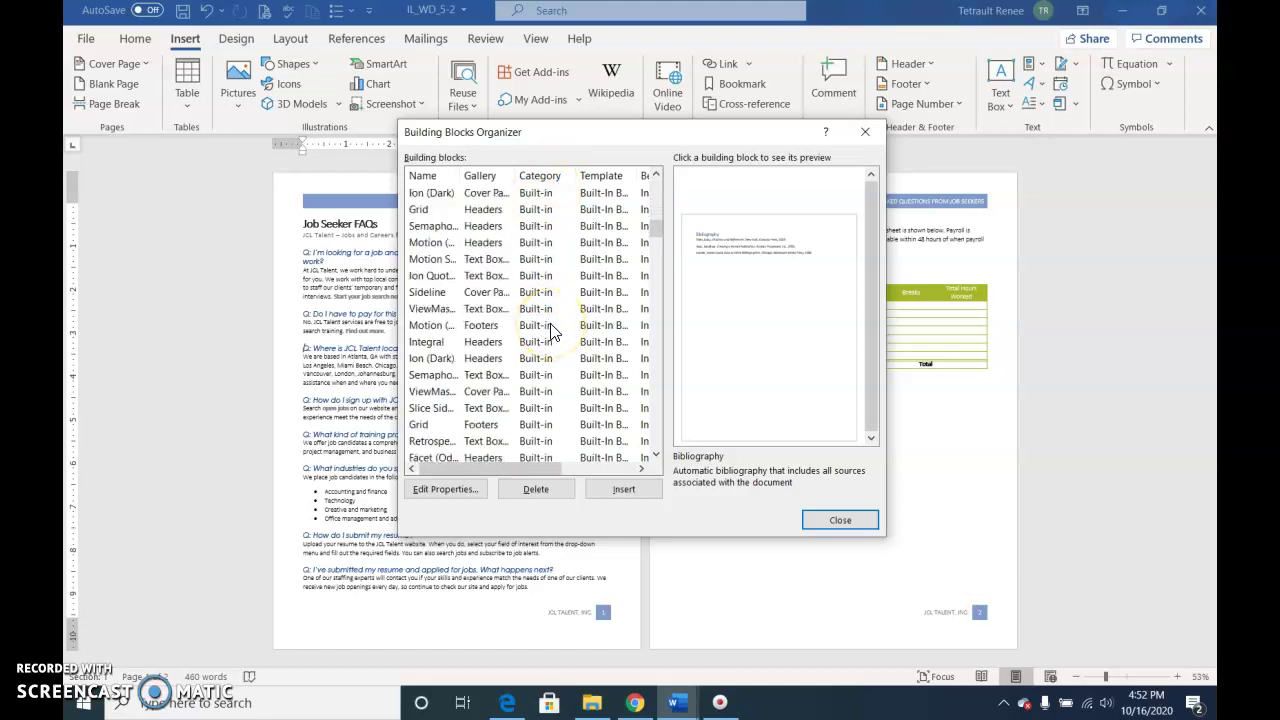
pyautogui.scroll(-5, 550, 330)
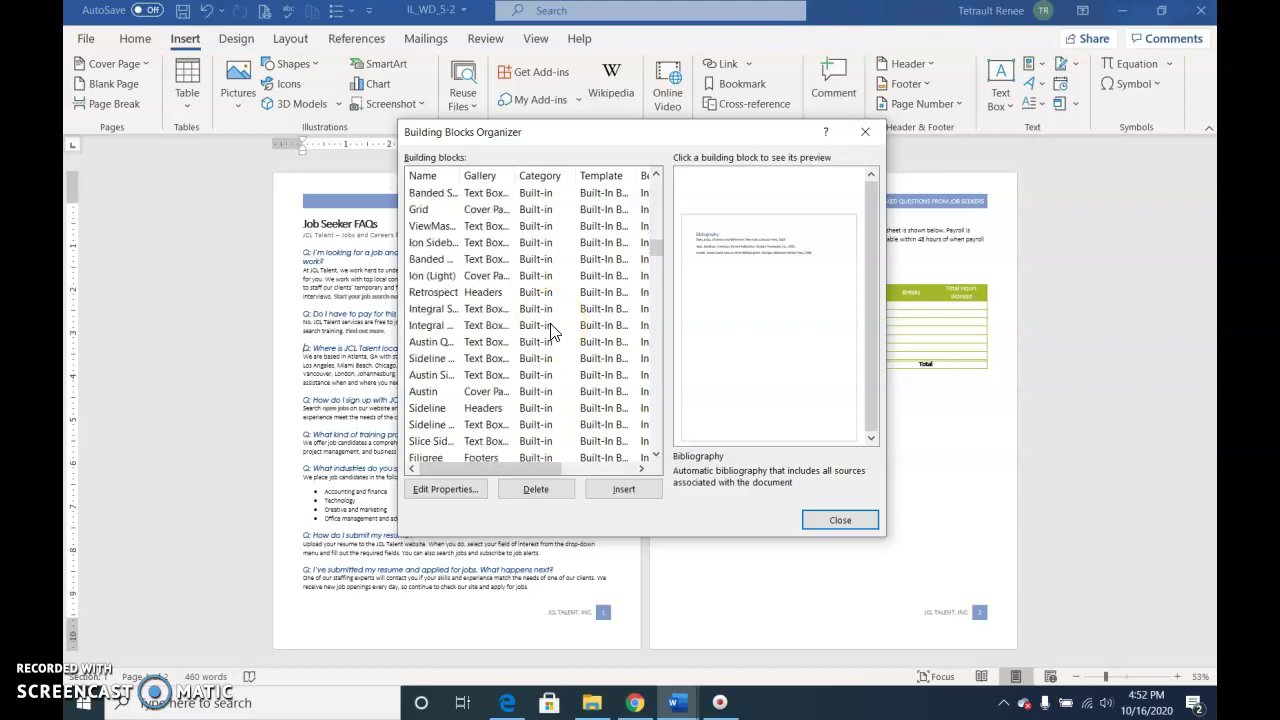
pyautogui.scroll(-5, 550, 330)
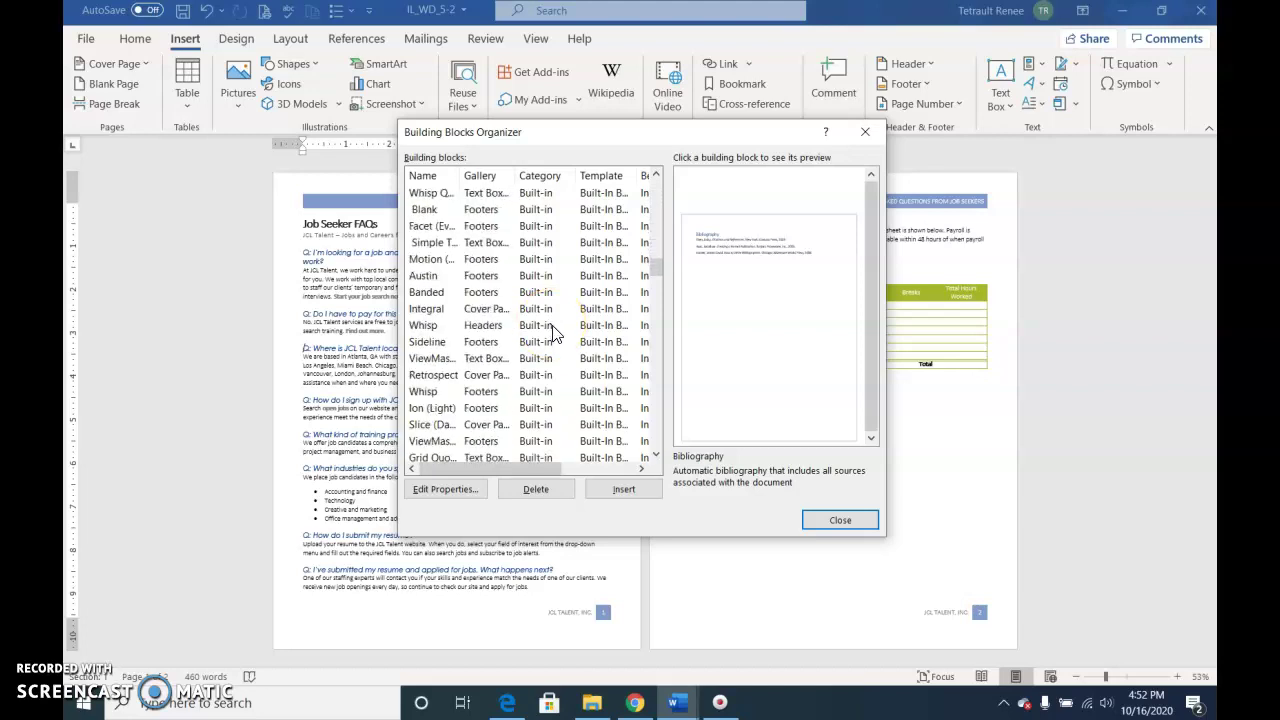
pyautogui.scroll(-4, 555, 333)
pyautogui.scroll(2, 555, 333)
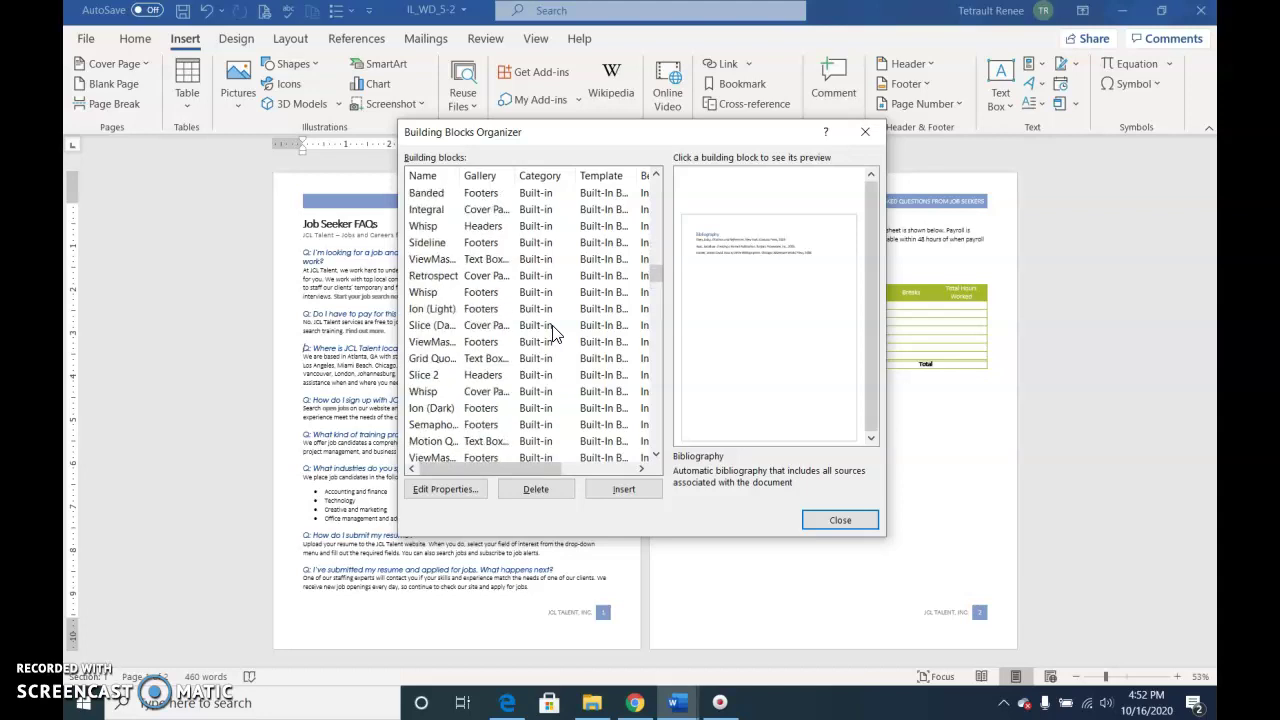
pyautogui.scroll(-3, 558, 328)
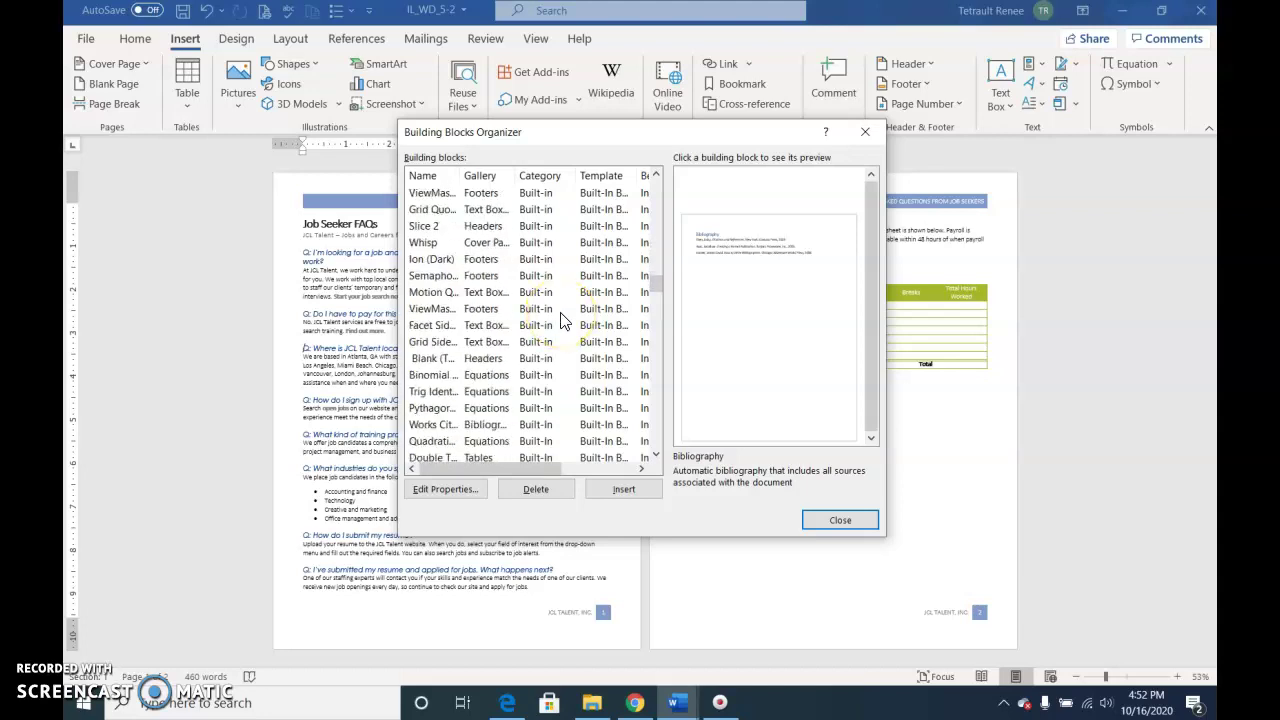
pyautogui.scroll(-4, 560, 320)
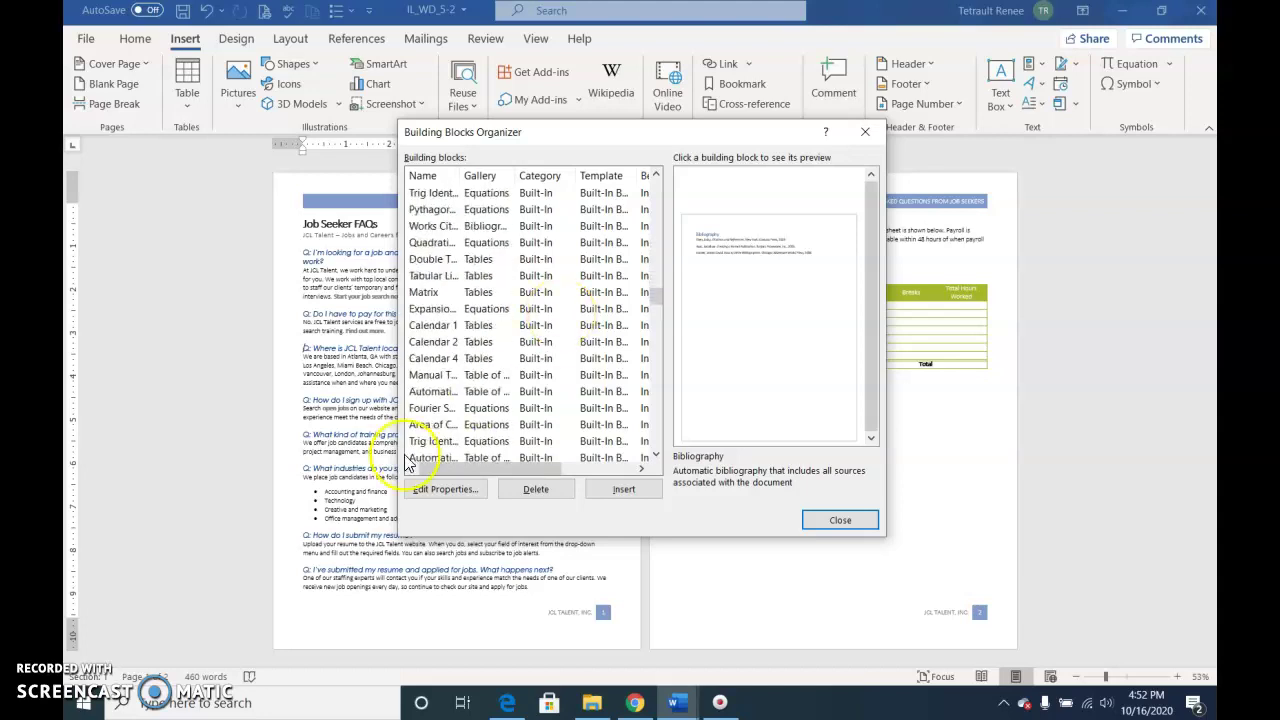
pyautogui.scroll(-4, 660, 190)
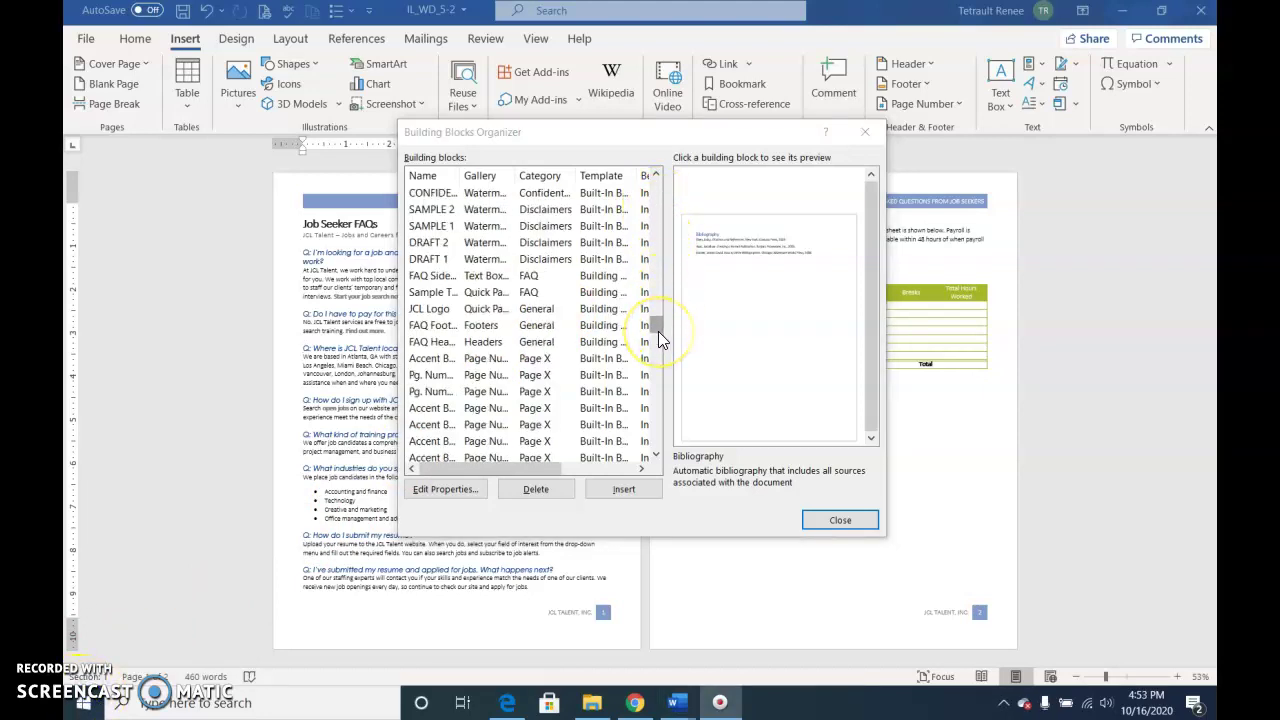
pyautogui.click(435, 279)
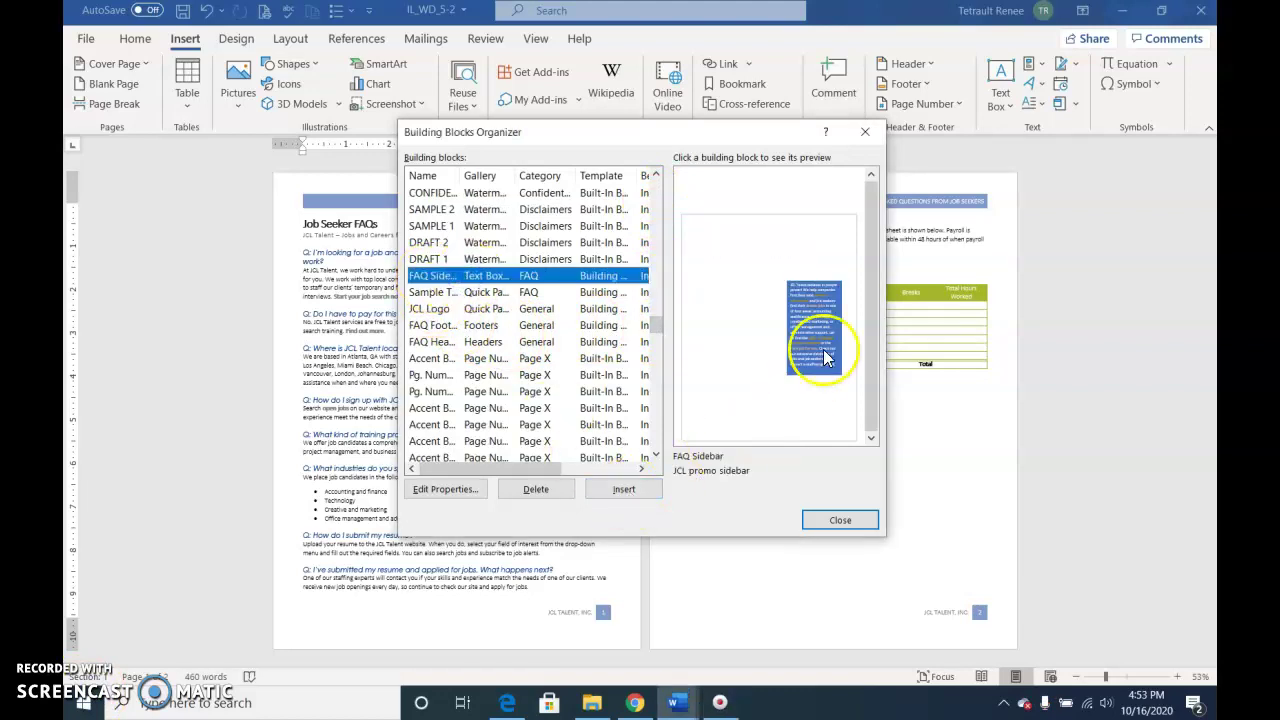
pyautogui.click(633, 489)
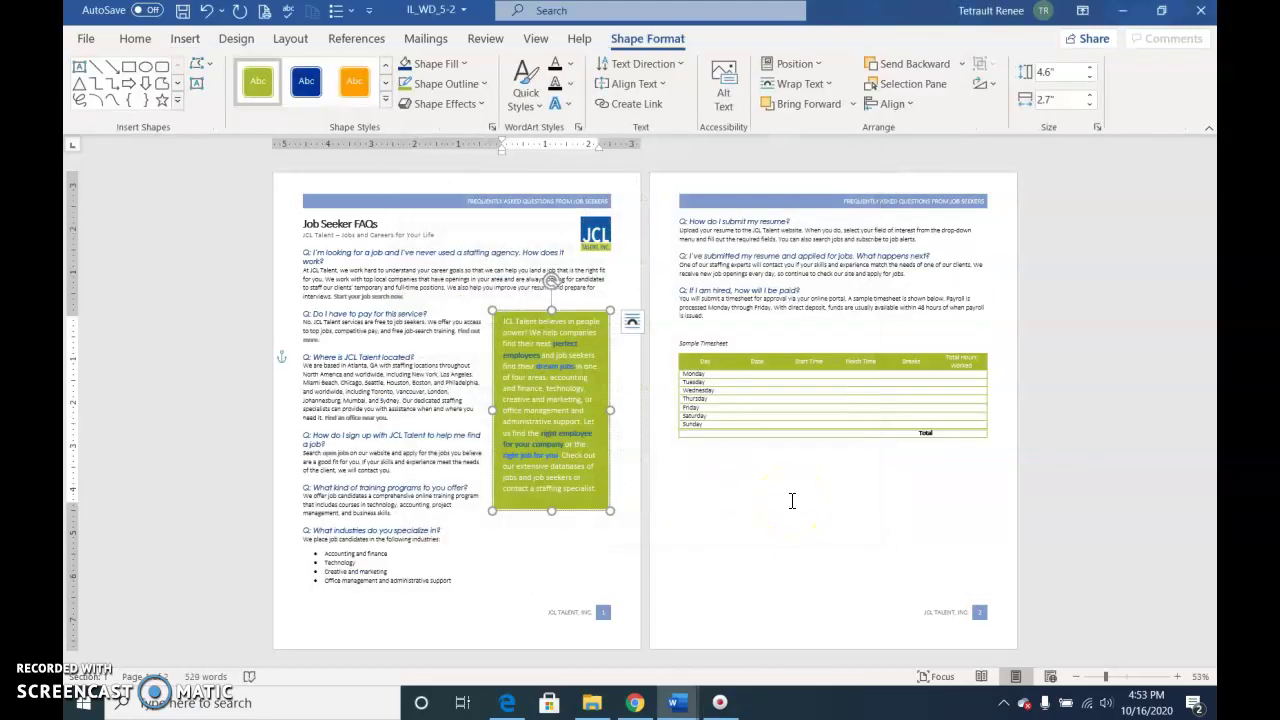
# Step: Position the FAQ Sidebar in Middle Left with Square Text Wrapping on page 1
pyautogui.click(962, 355)
pyautogui.click(787, 63)
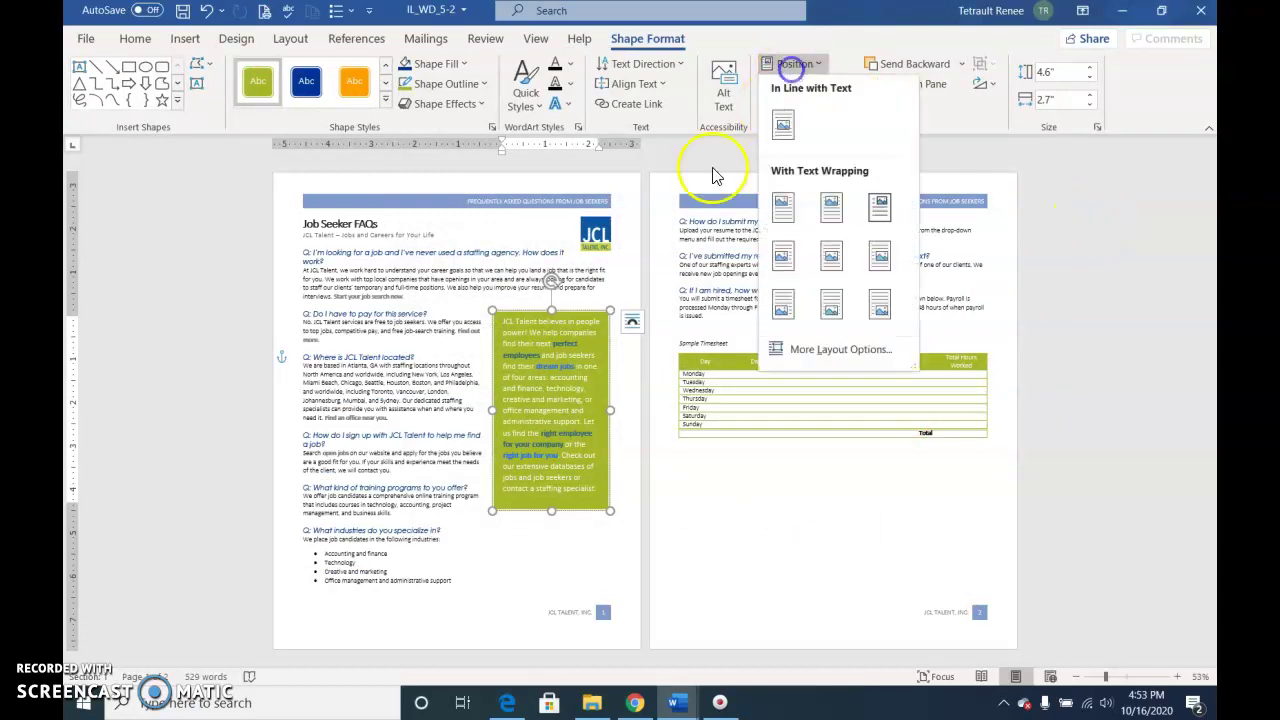
pyautogui.click(781, 260)
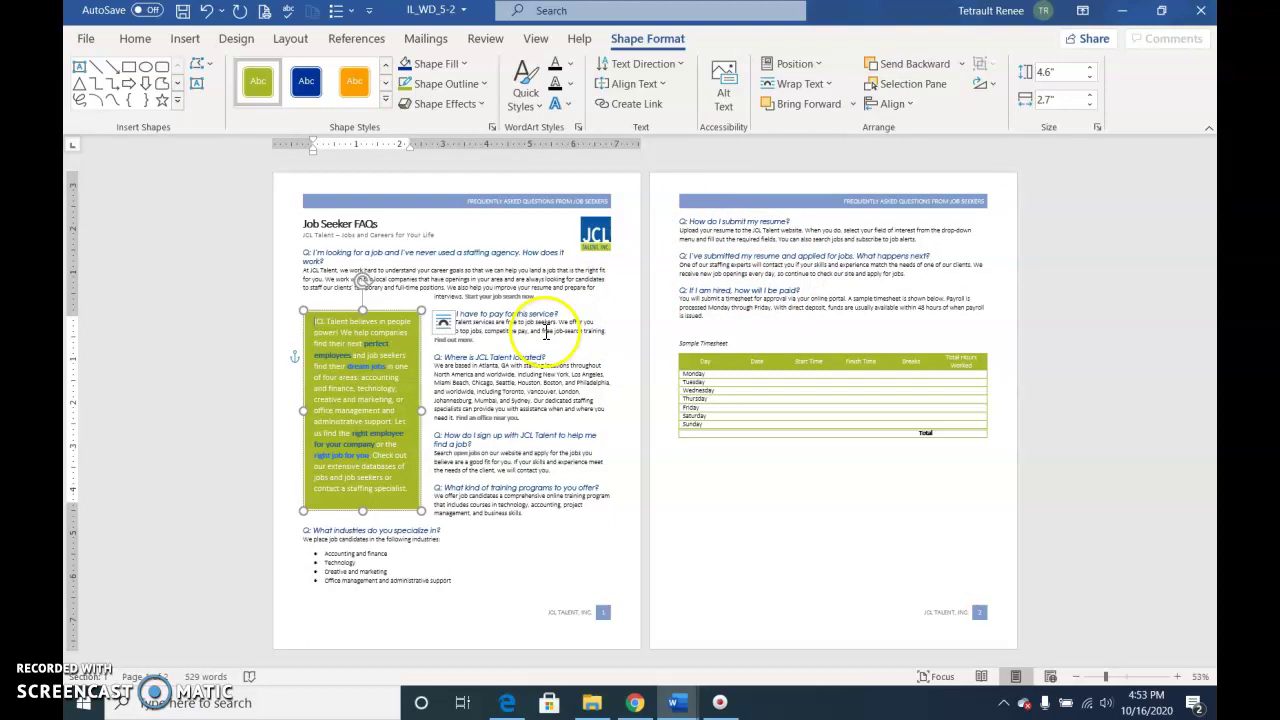
pyautogui.click(541, 370)
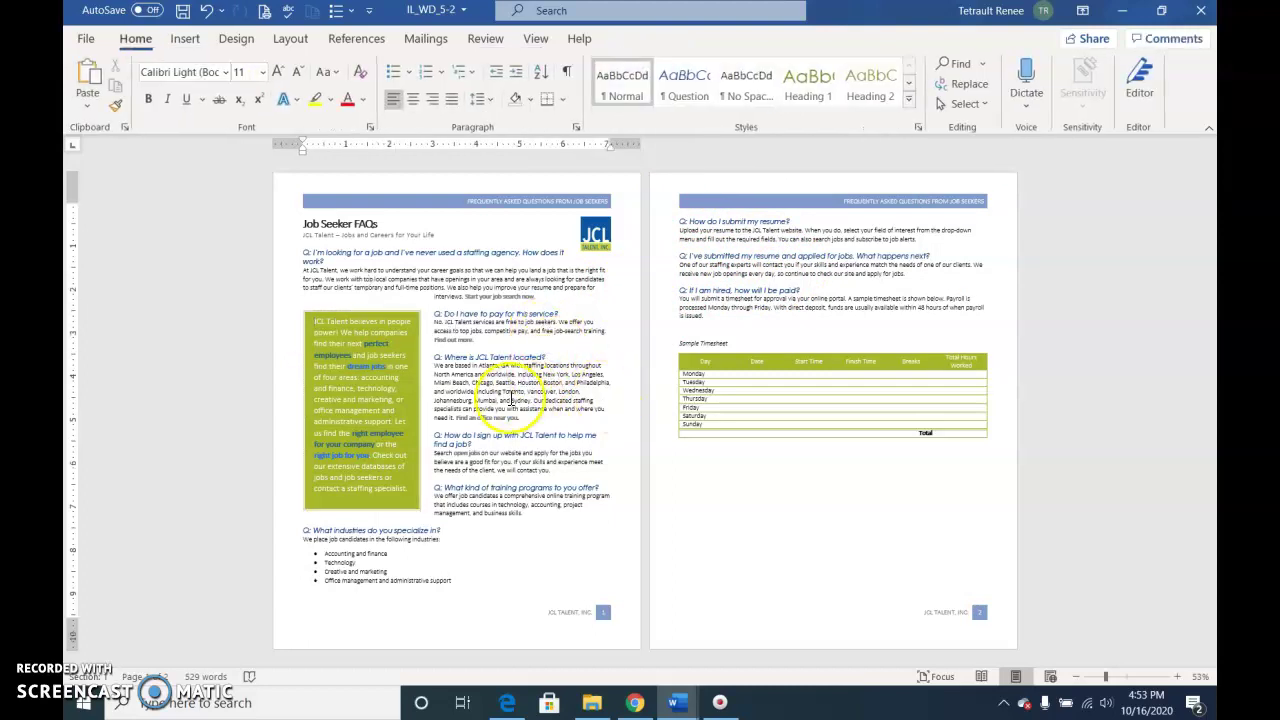
# Step: Type the author's full name on a new line after the timesheet at the document's end
pyautogui.hotkey('ctrl', 'End')
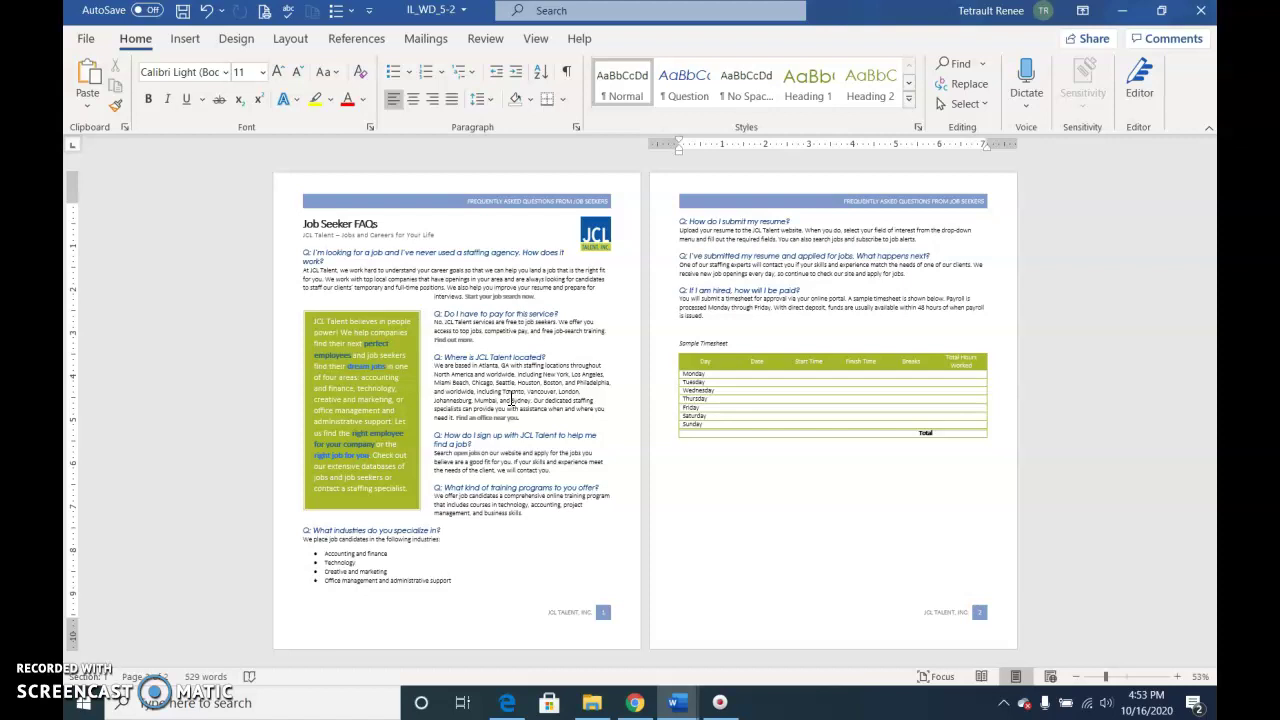
pyautogui.press('Return')
pyautogui.write('Renee Tetrault')
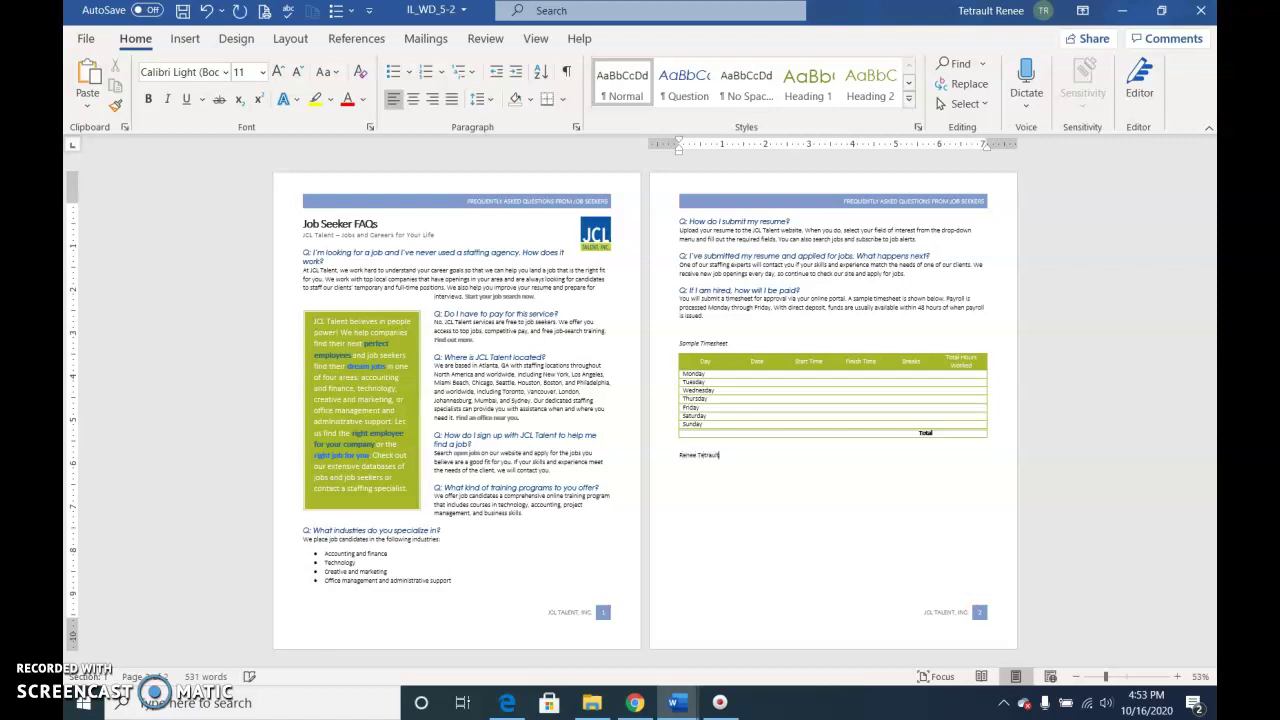